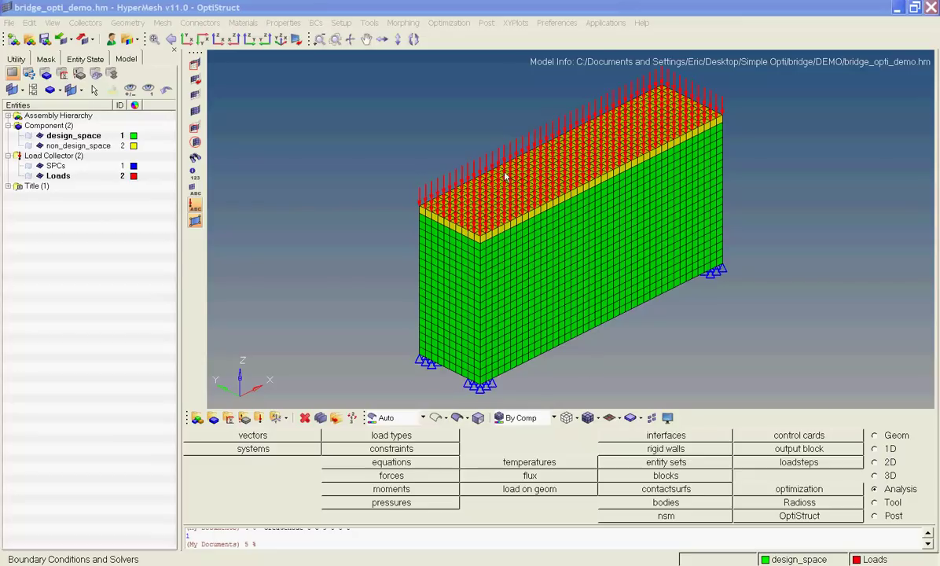
Step: Create a new material named aluminum from the Model browser
right_click(55, 230)
mouse_move(58, 233)
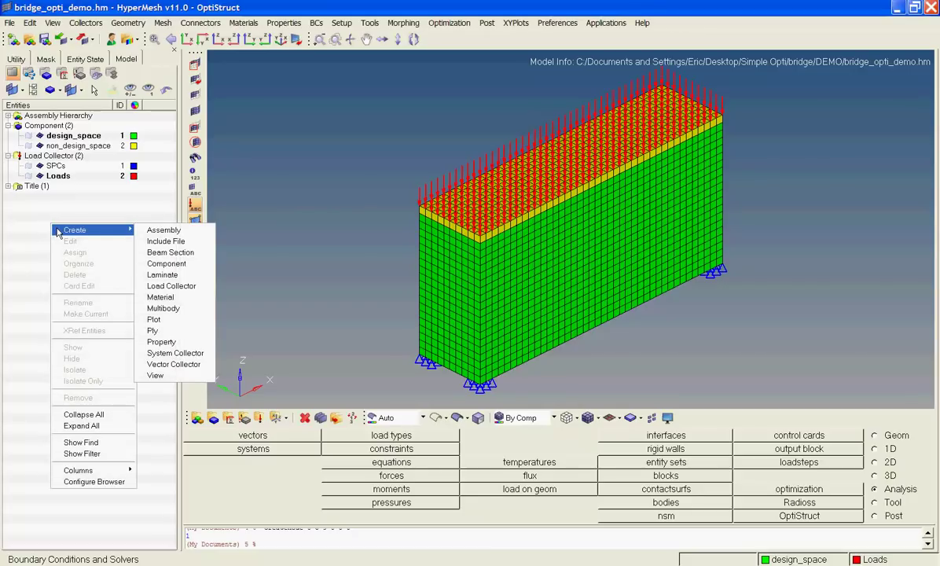
left_click(160, 297)
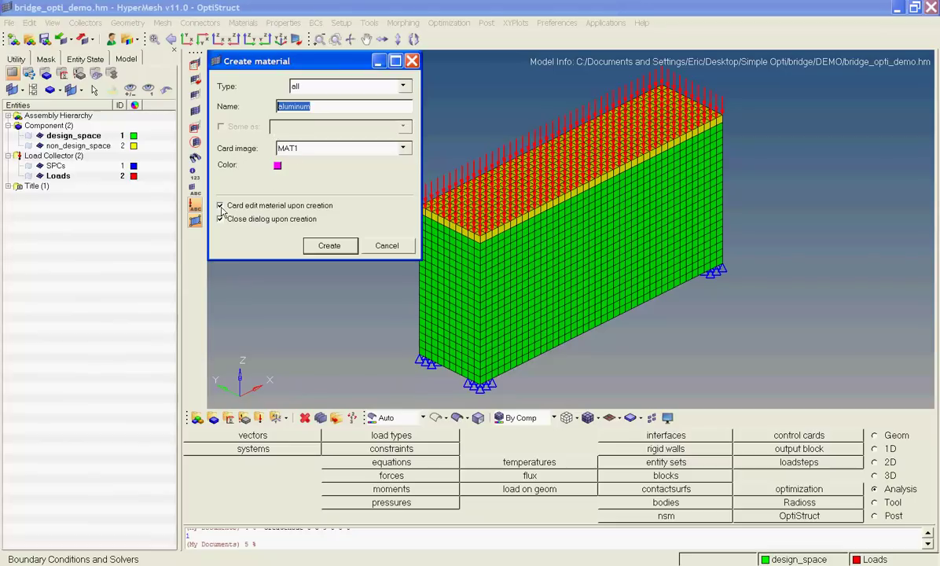
left_click(324, 246)
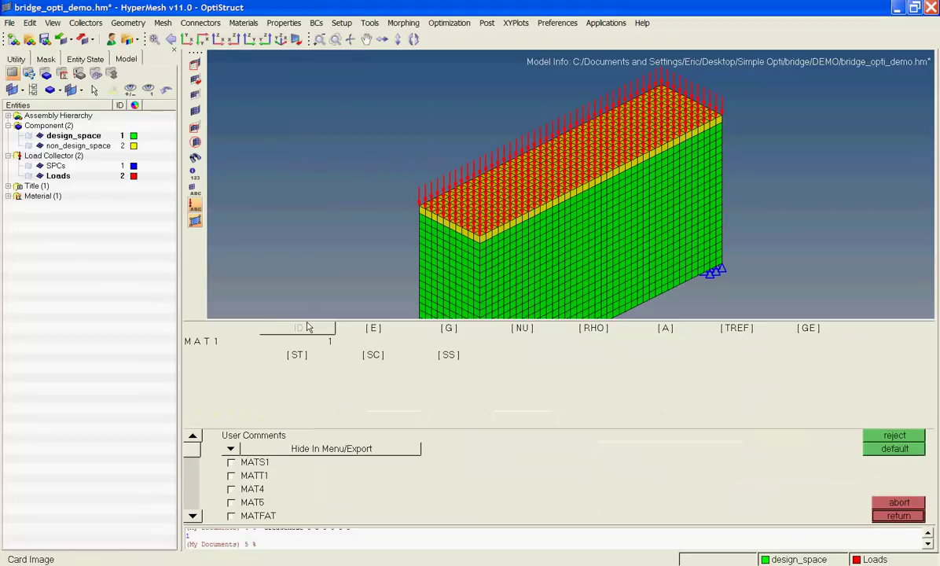
Step: Set the aluminum MAT1 card to E = 1.0e+07 and NU = 0.3
left_click(375, 333)
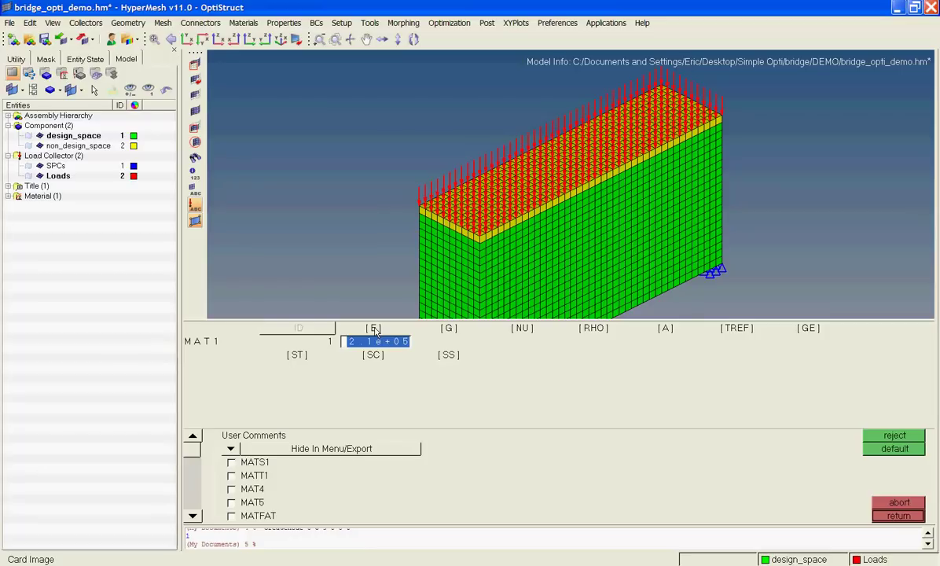
type("1e7")
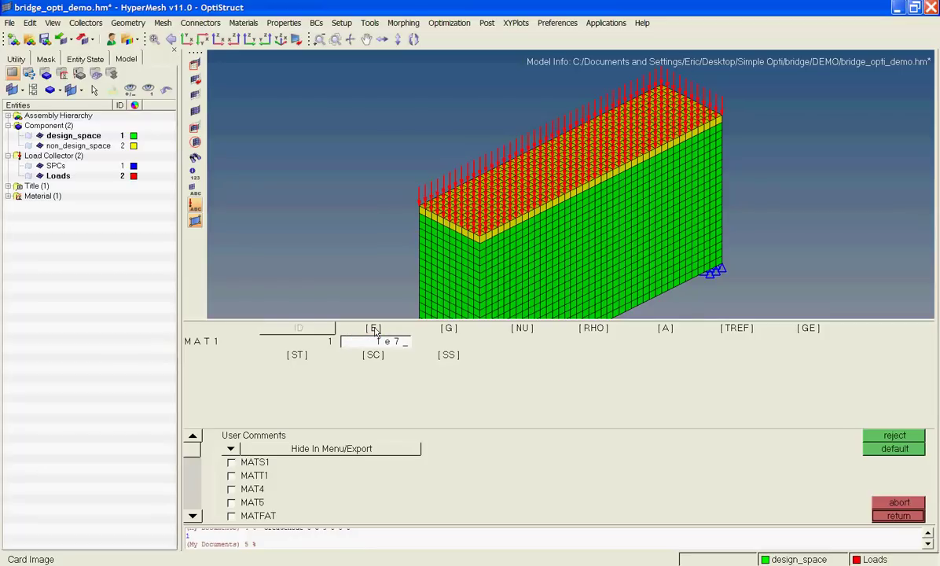
key("Return")
left_click(532, 341)
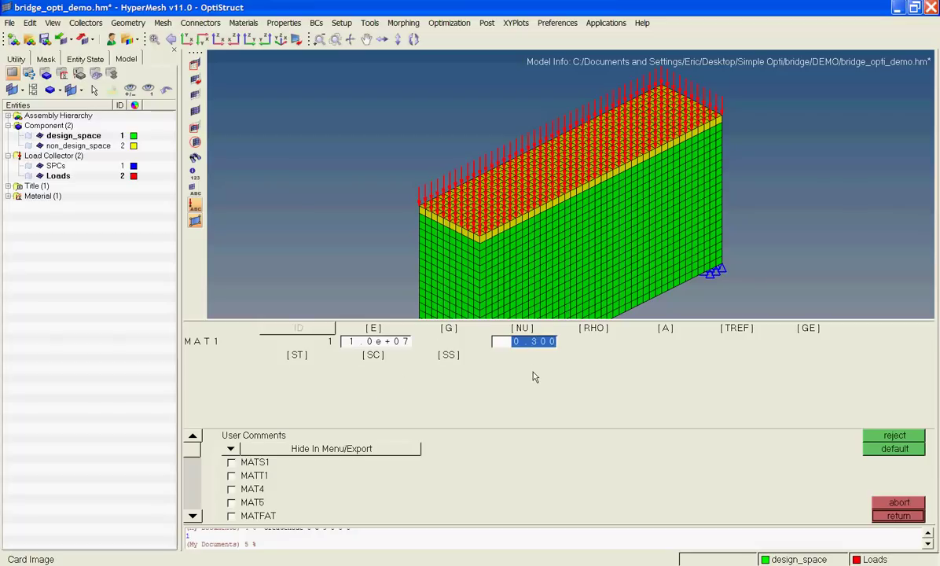
type("0.3")
key("Return")
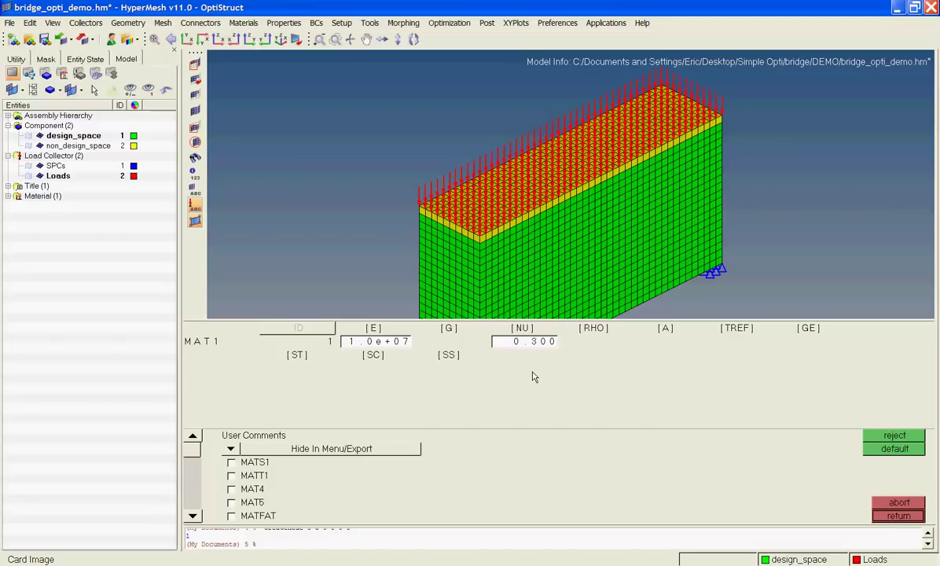
left_click(878, 517)
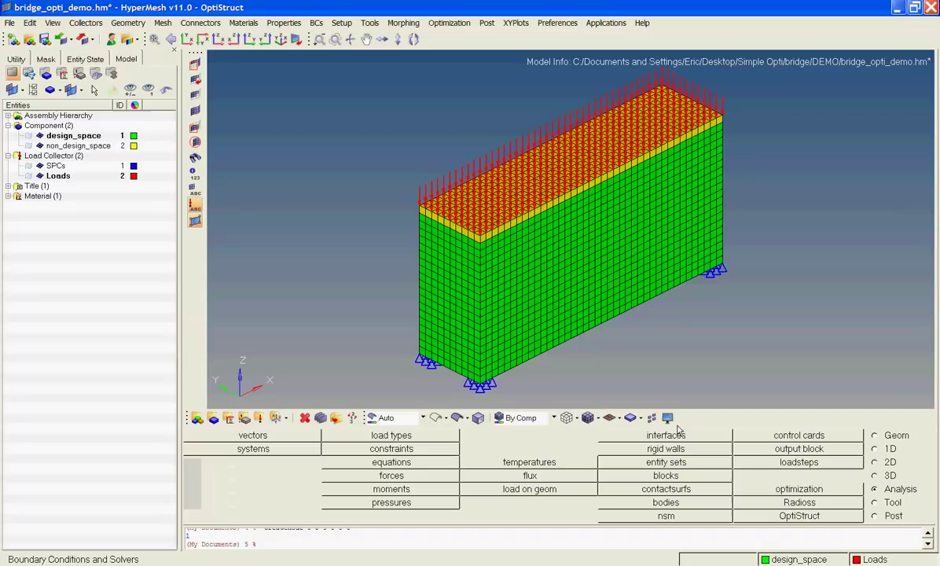
left_click(8, 196)
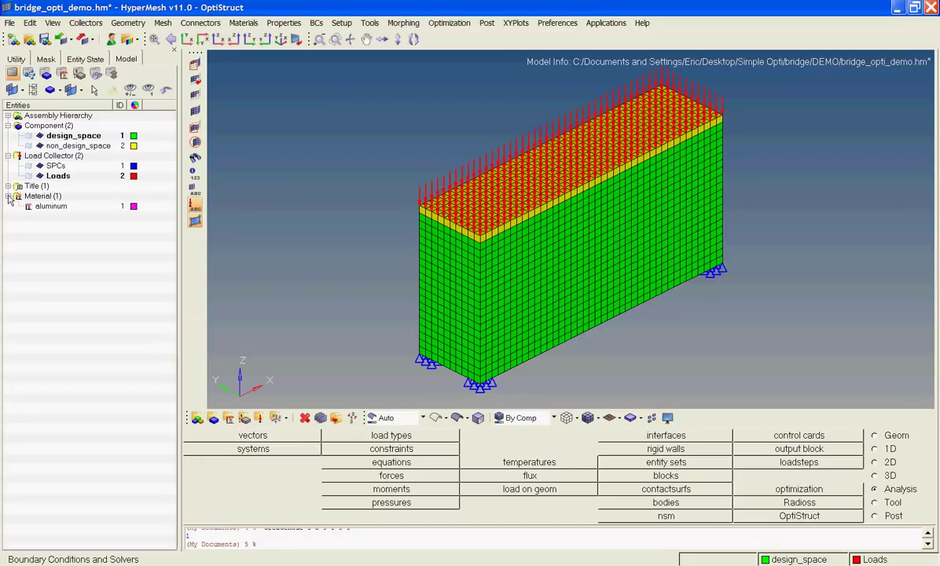
Step: Create a PSOLID property named design that uses the aluminum material
right_click(67, 241)
mouse_move(94, 243)
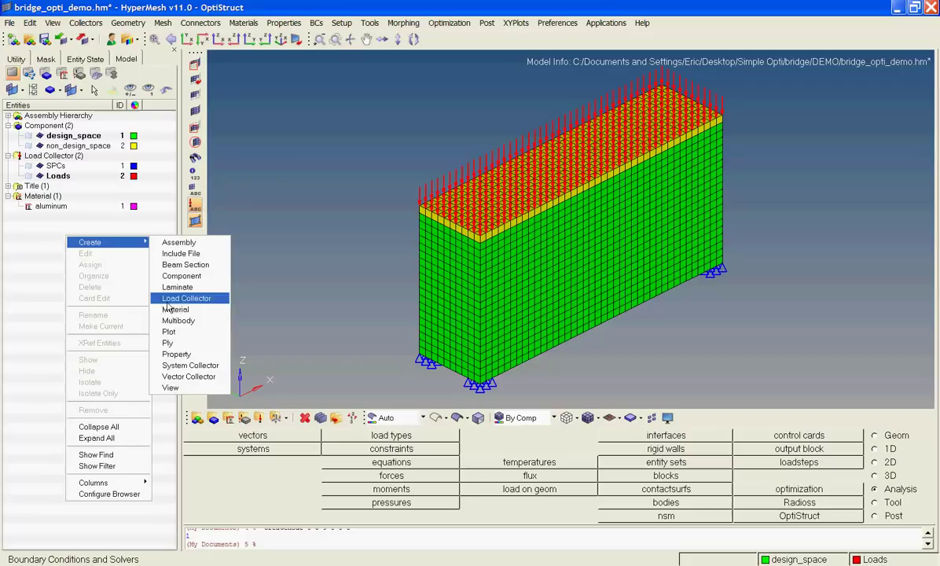
left_click(166, 356)
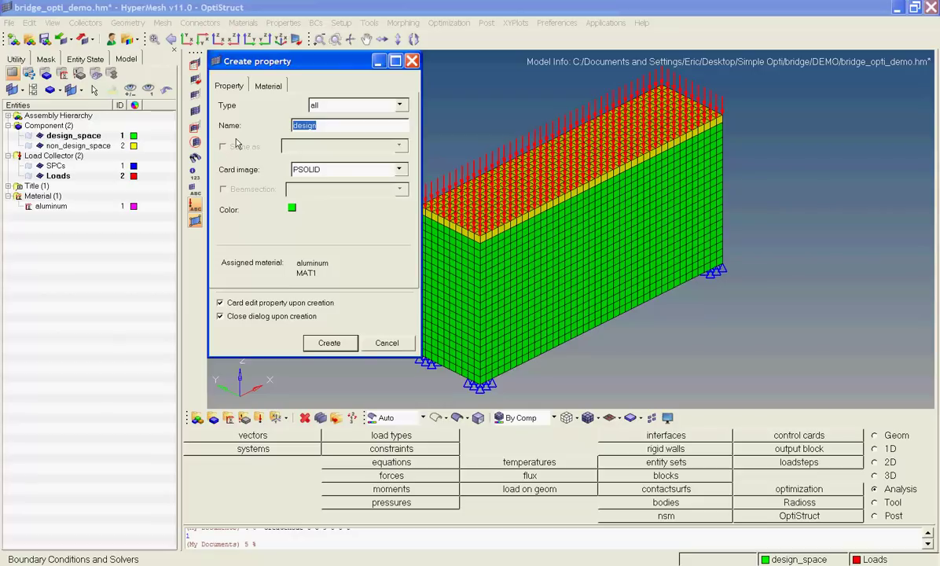
left_click(267, 86)
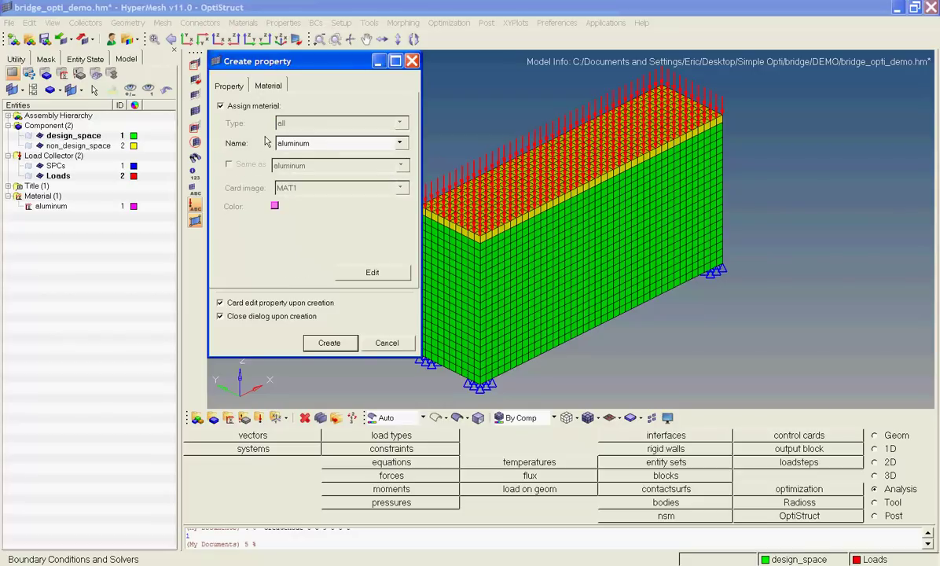
left_click(220, 303)
left_click(327, 343)
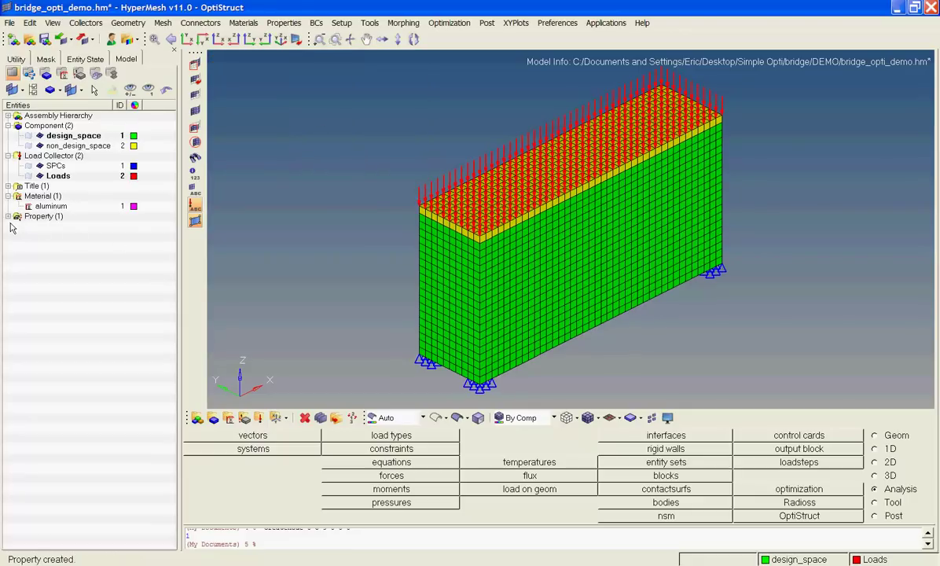
left_click(8, 216)
Step: Create a yellow PSOLID property named non_design that uses aluminum
right_click(53, 250)
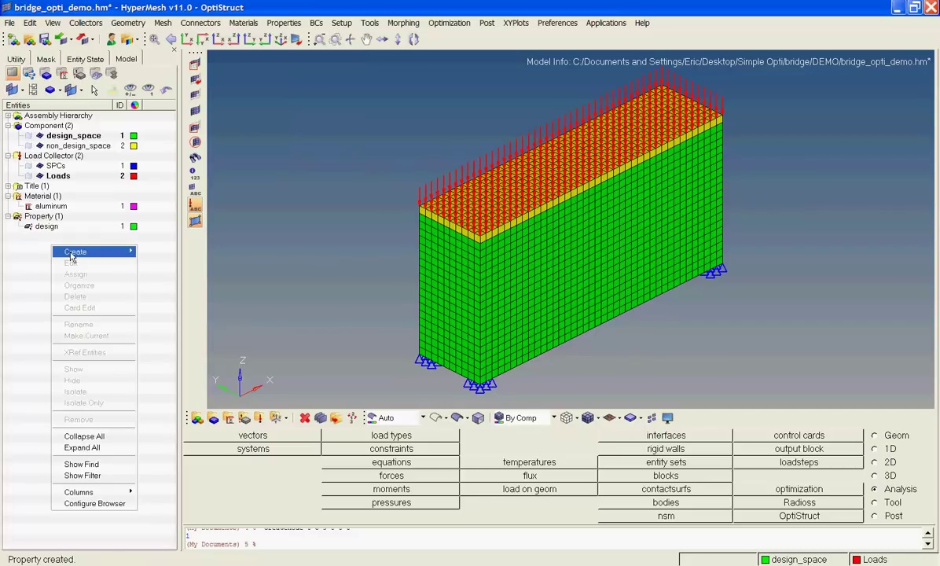
mouse_move(76, 251)
left_click(161, 363)
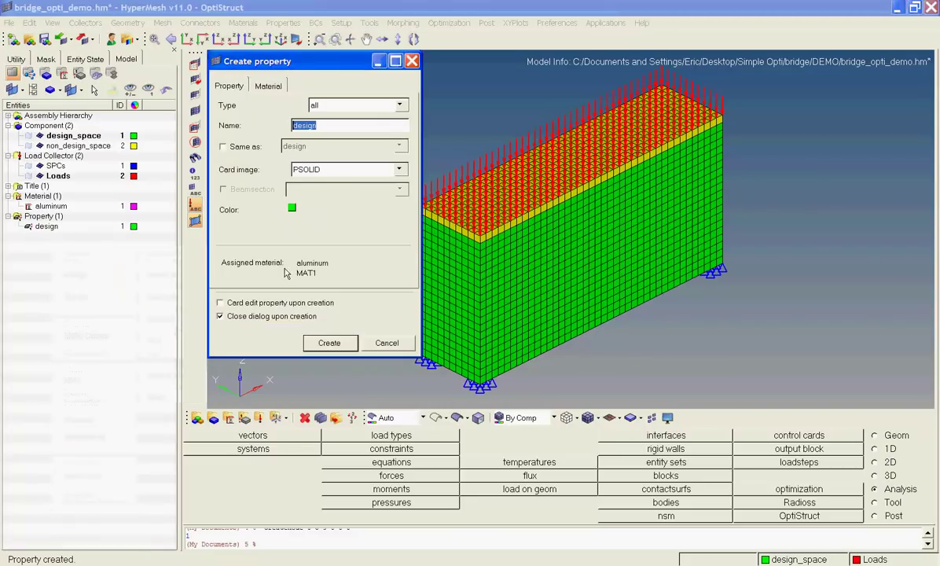
type("non_")
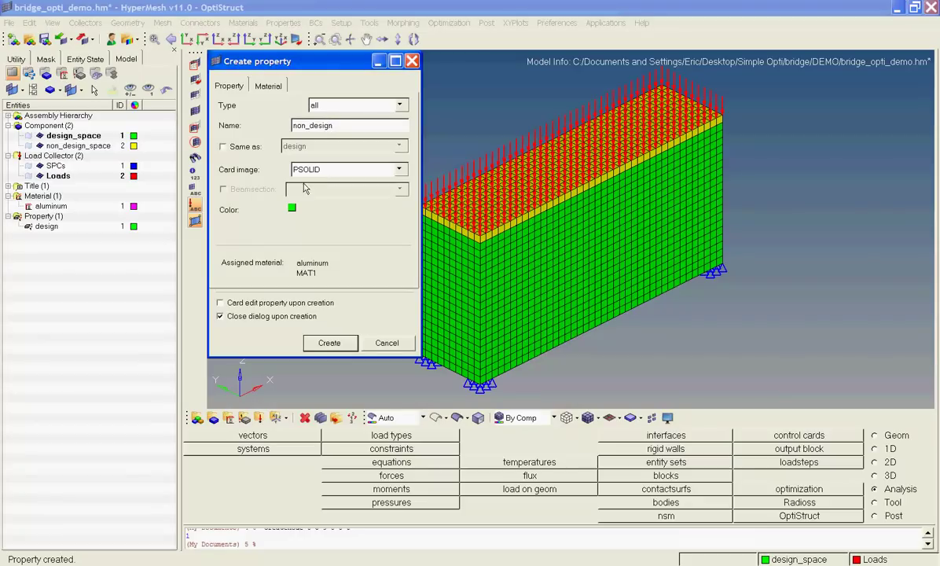
left_click(291, 208)
left_click(306, 170)
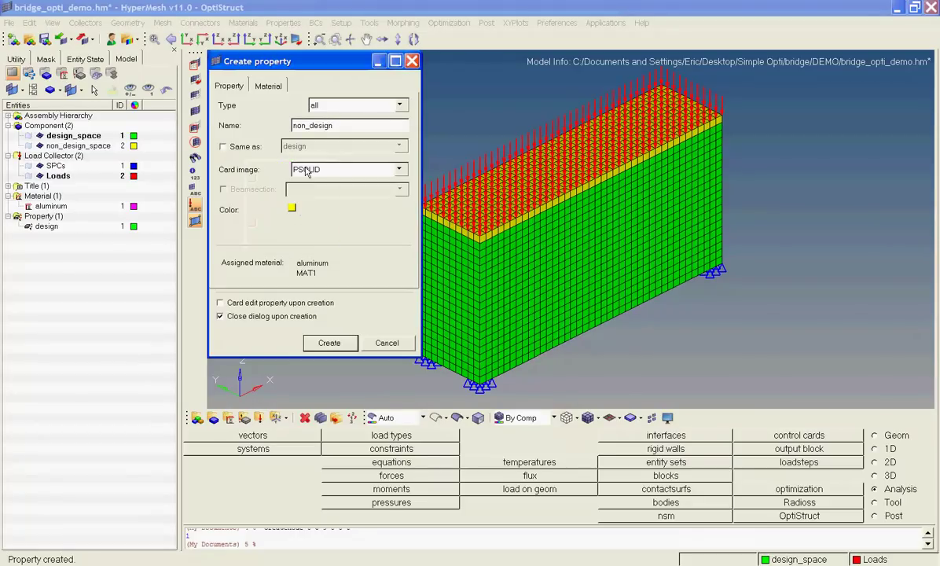
left_click(270, 87)
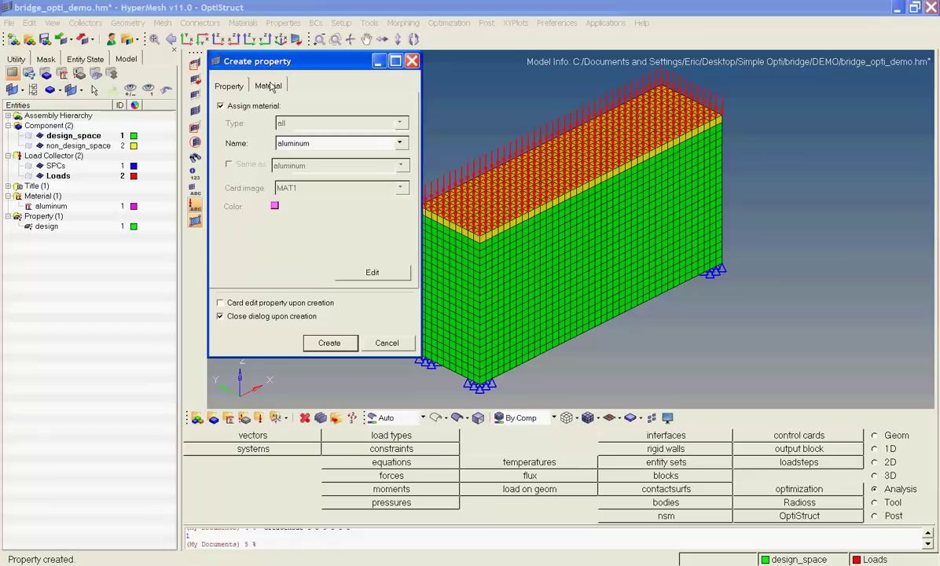
left_click(329, 346)
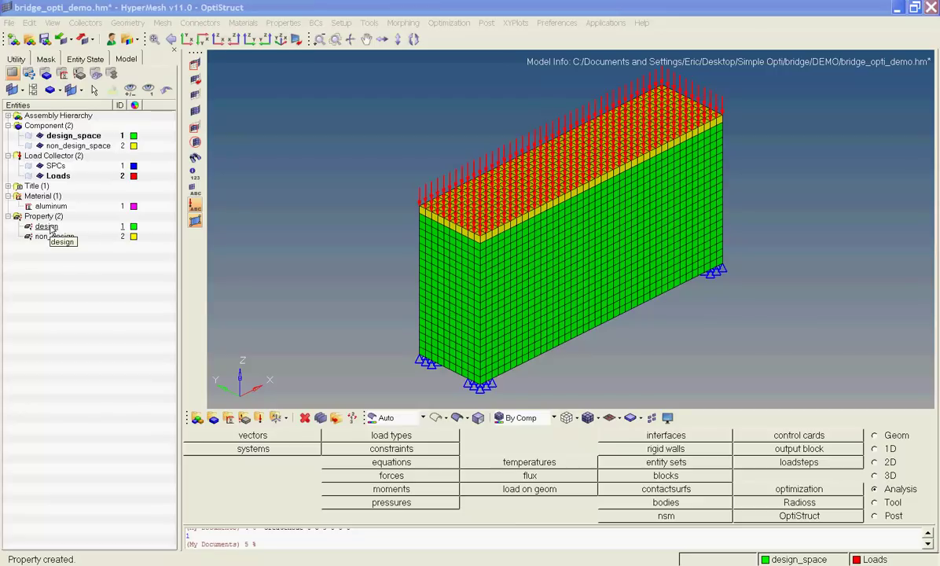
Step: Assign the design property to all elements of the design_space component
right_click(49, 227)
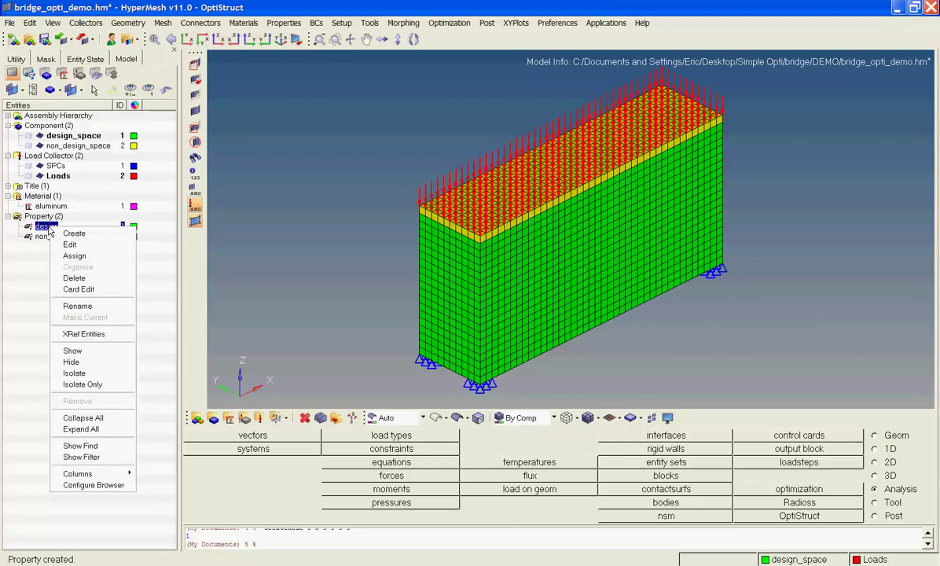
left_click(75, 257)
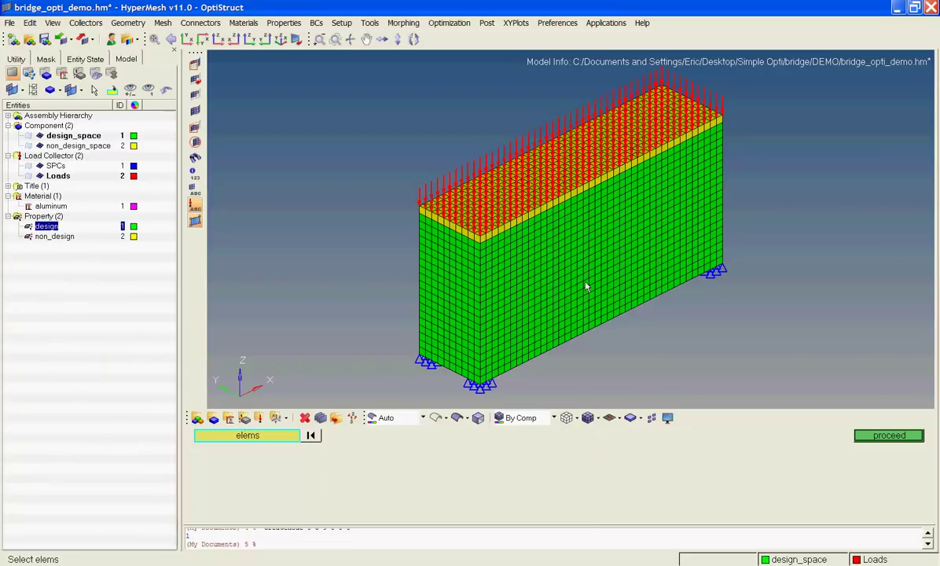
left_click(250, 436)
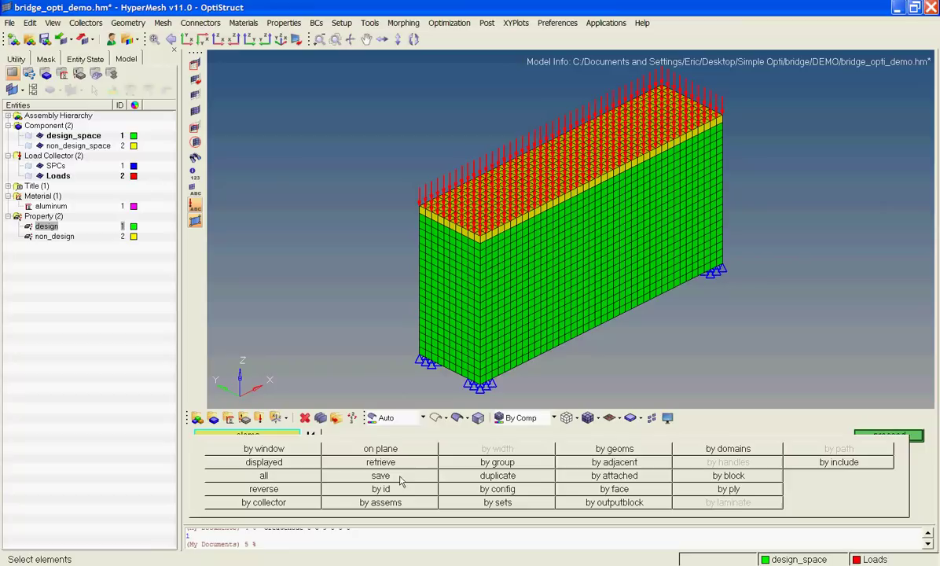
left_click(264, 503)
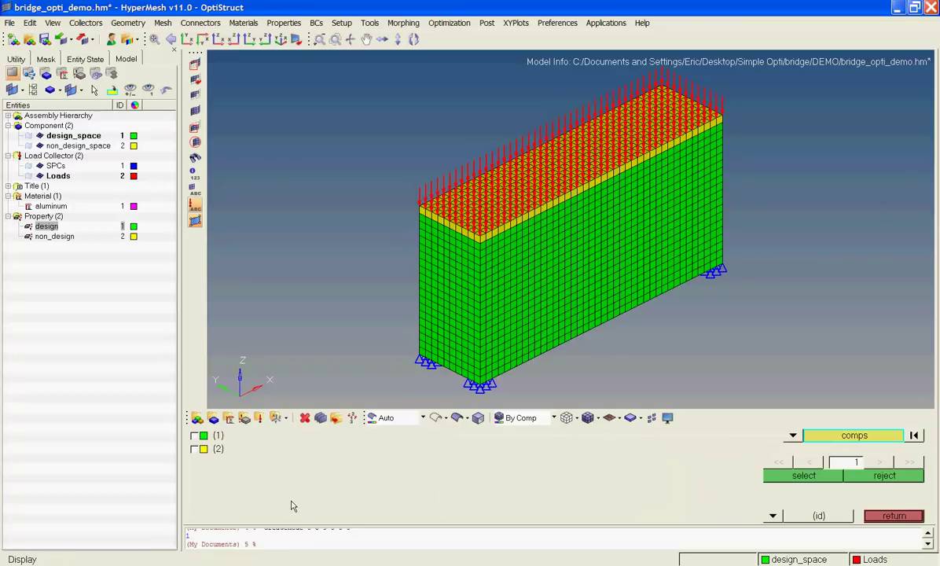
left_click(195, 436)
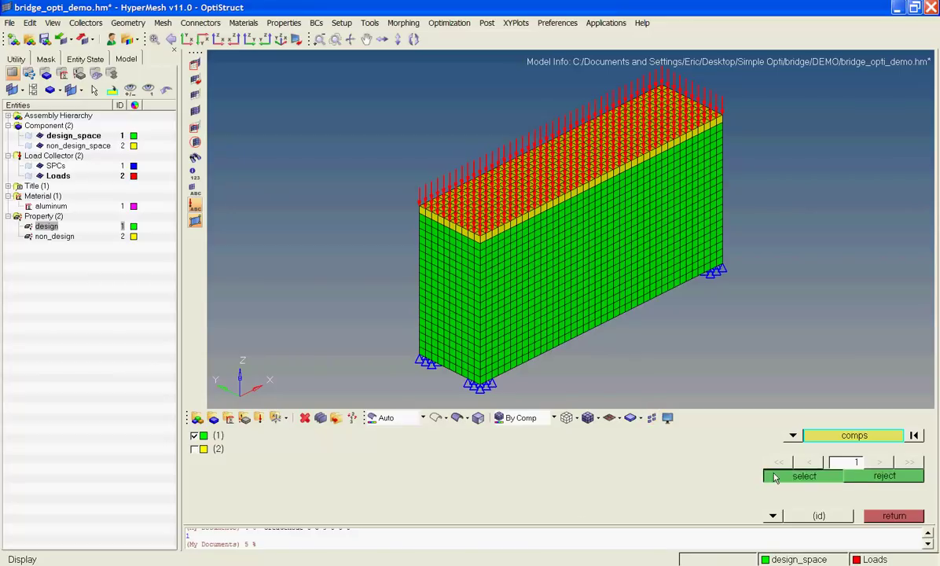
left_click(800, 475)
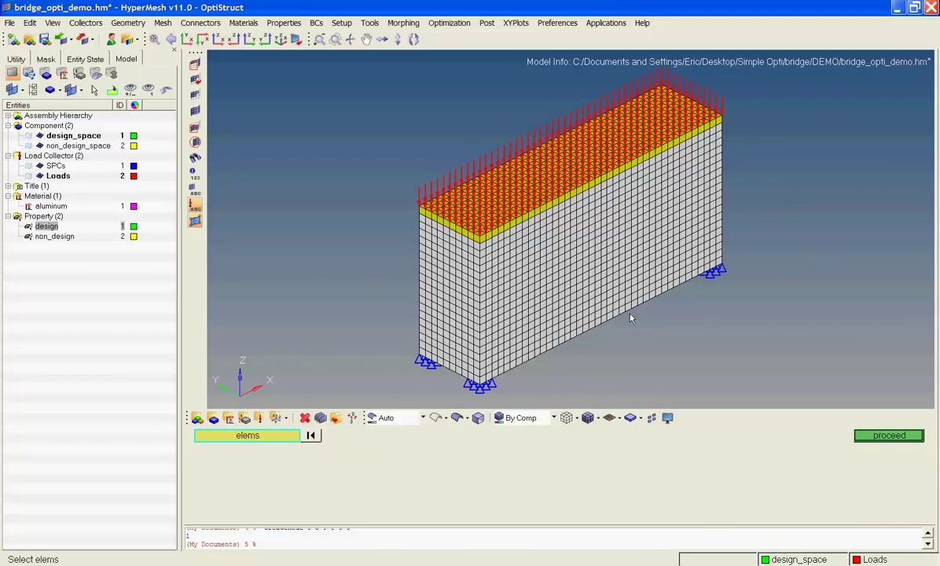
left_click(891, 437)
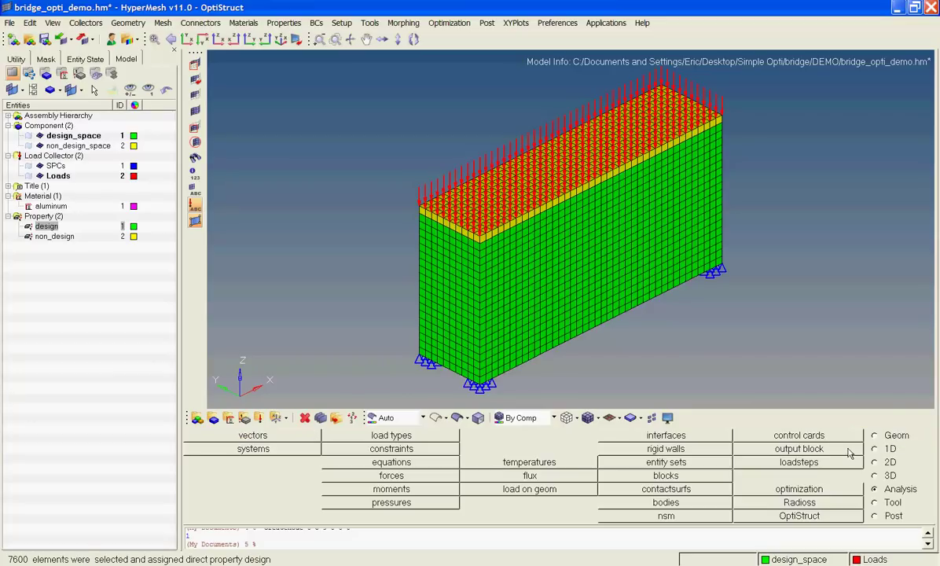
Step: Assign the non_design property to the non_design_space component's elements
right_click(46, 237)
left_click(68, 267)
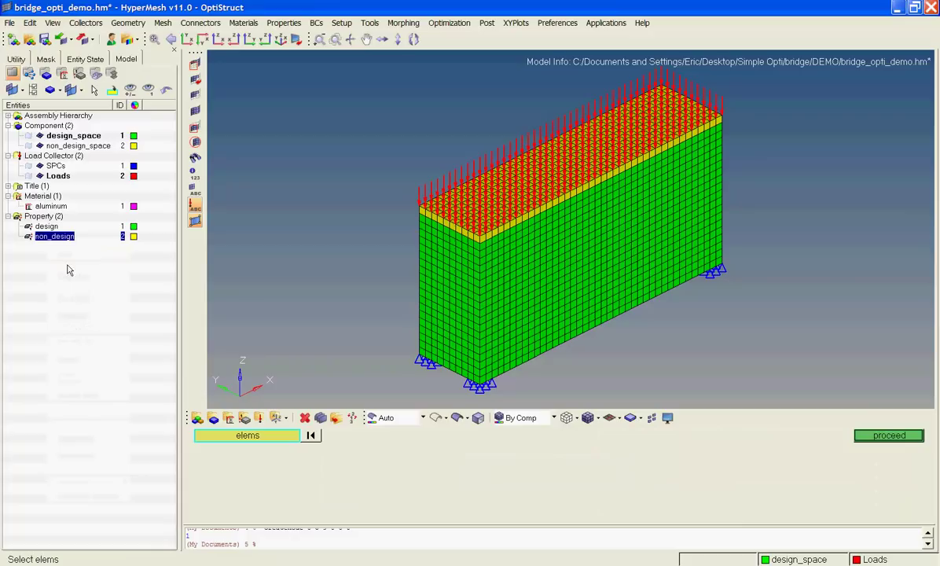
left_click(225, 435)
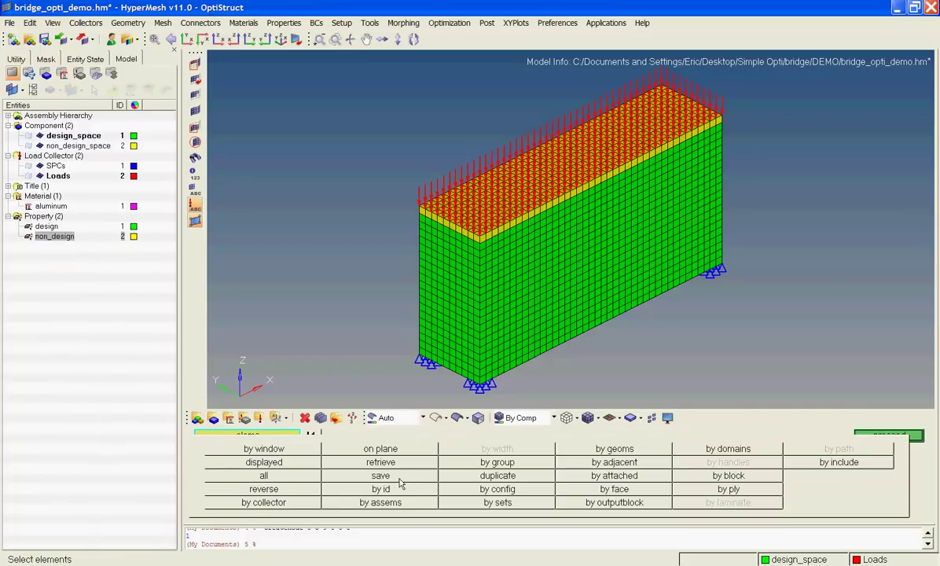
left_click(311, 504)
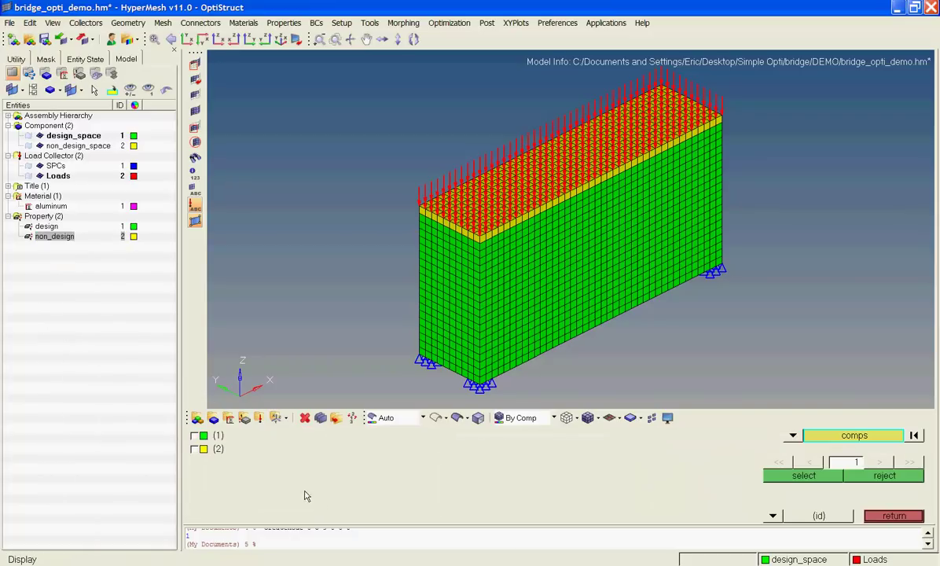
left_click(201, 448)
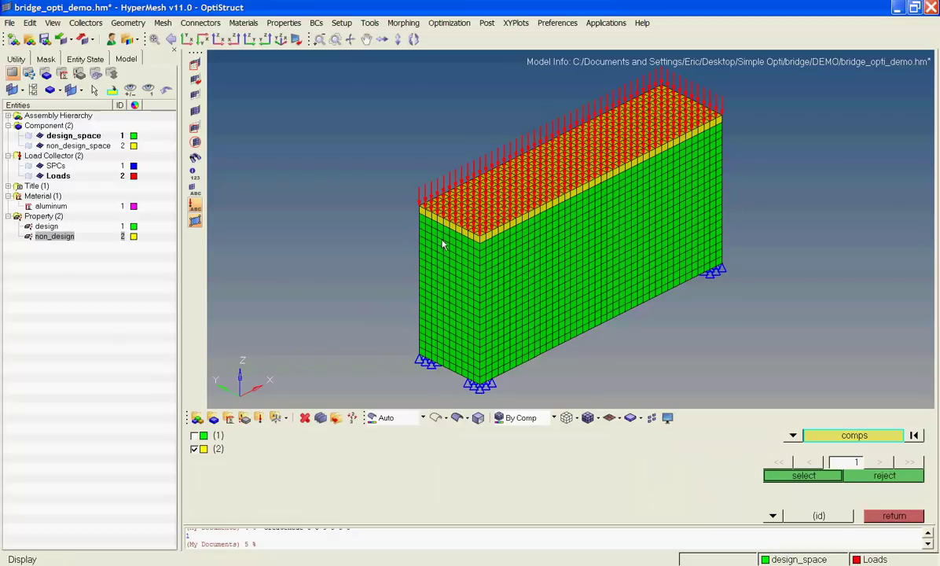
left_click(809, 475)
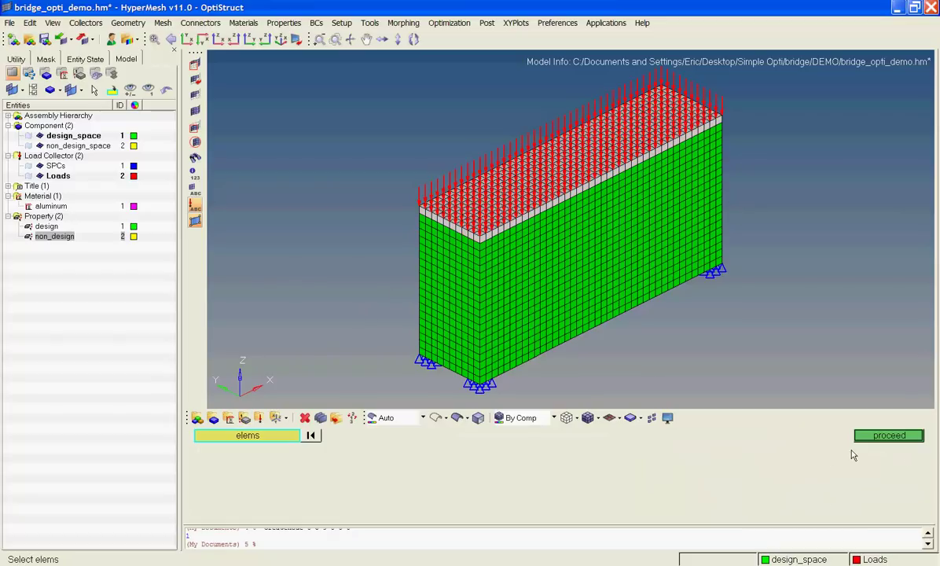
left_click(868, 438)
left_click(29, 336)
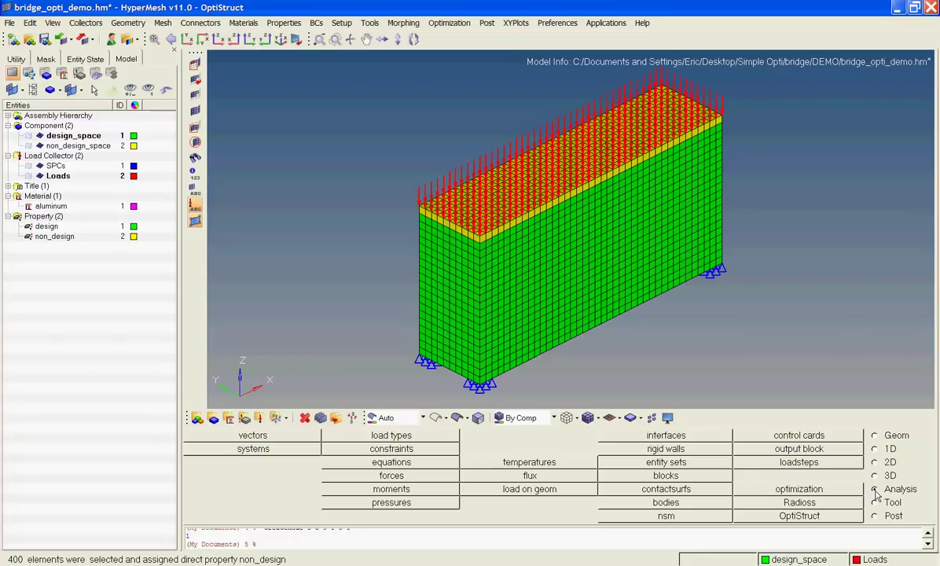
Step: Create the Static1 linear static load step using SPC collector 1 and load collector 2
left_click(810, 462)
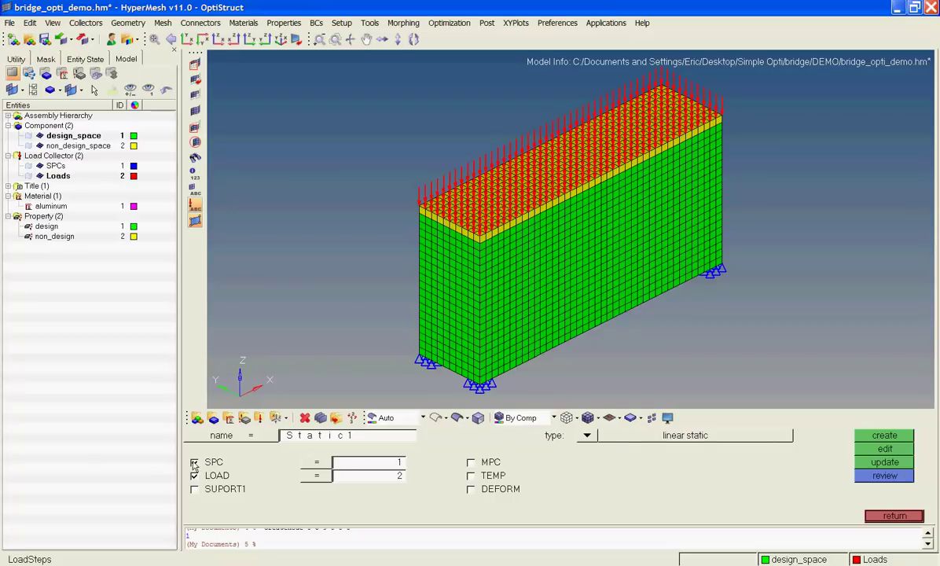
left_click(317, 463)
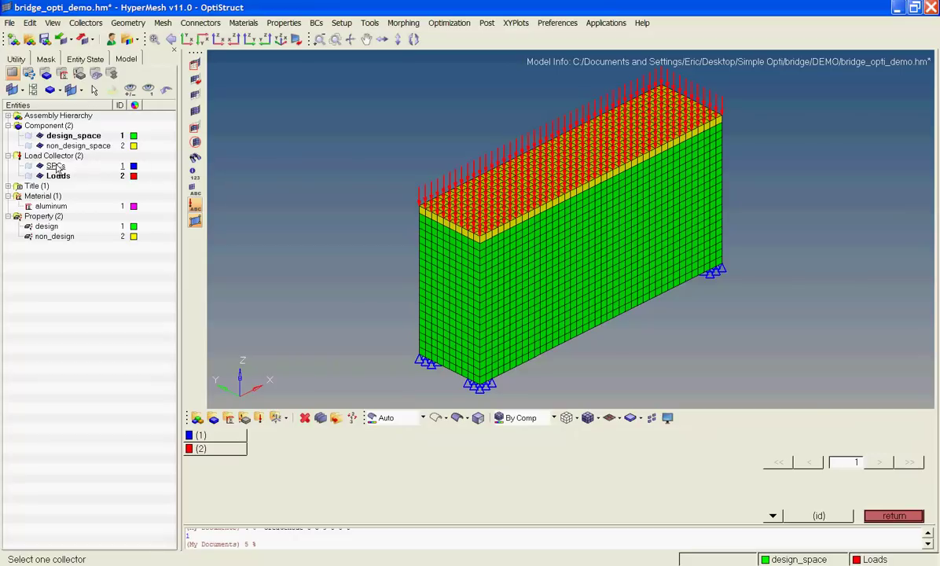
left_click(220, 448)
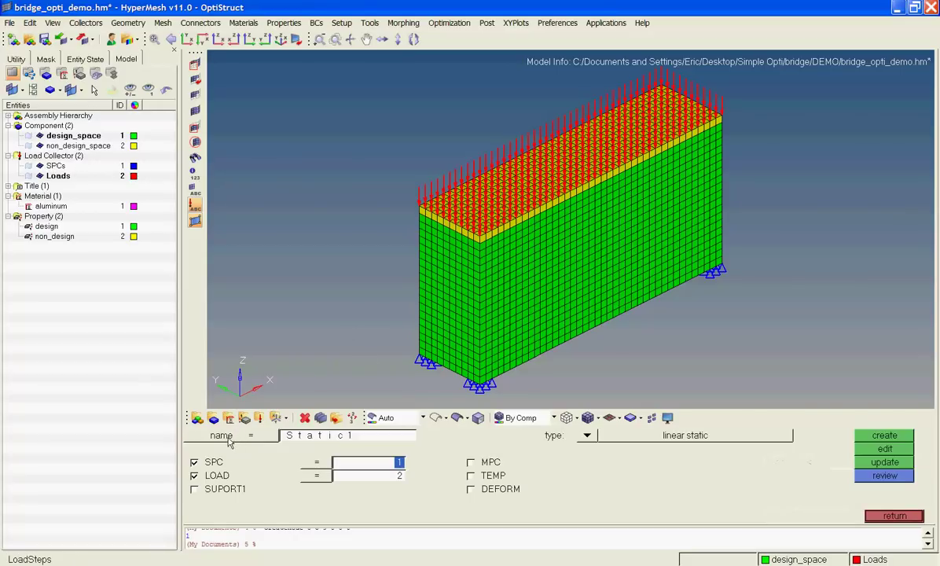
left_click(311, 477)
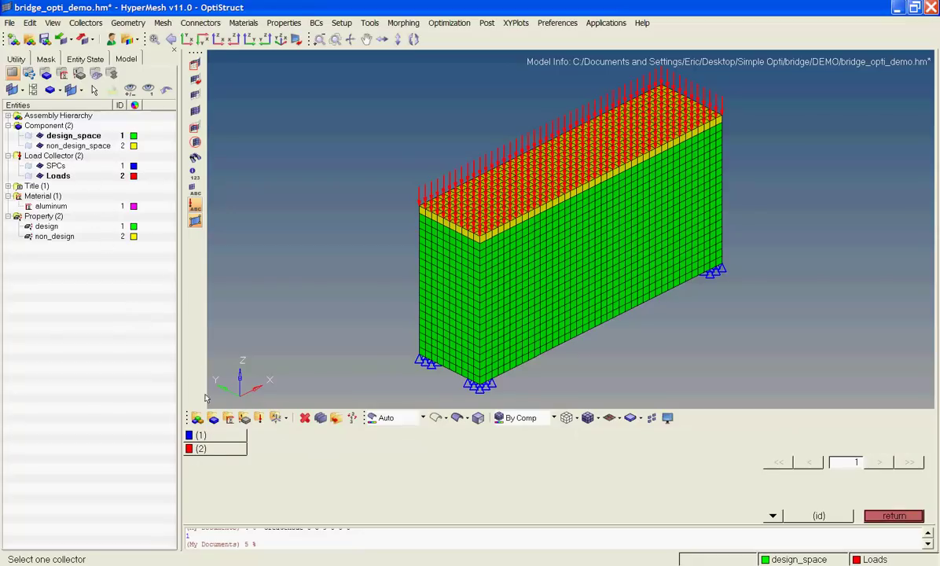
left_click(209, 450)
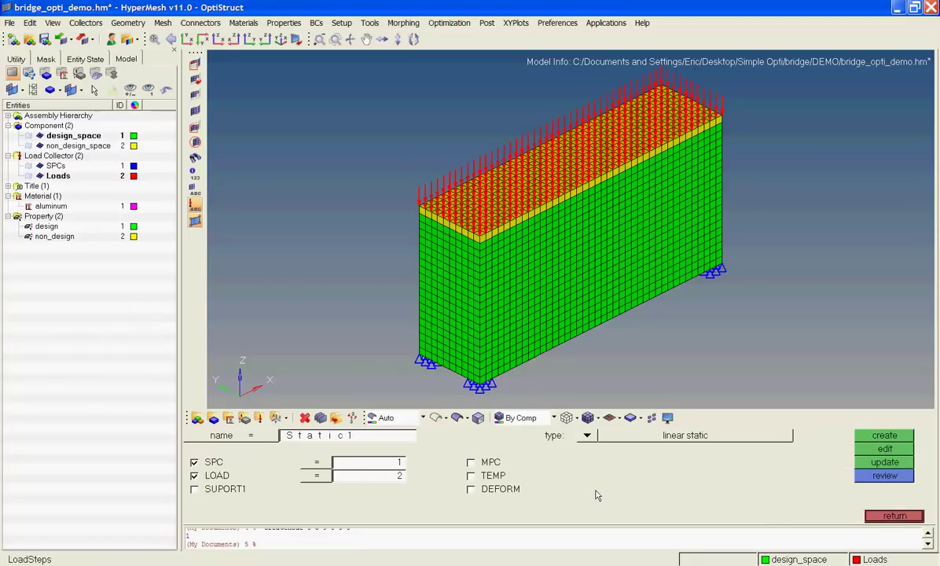
left_click(879, 437)
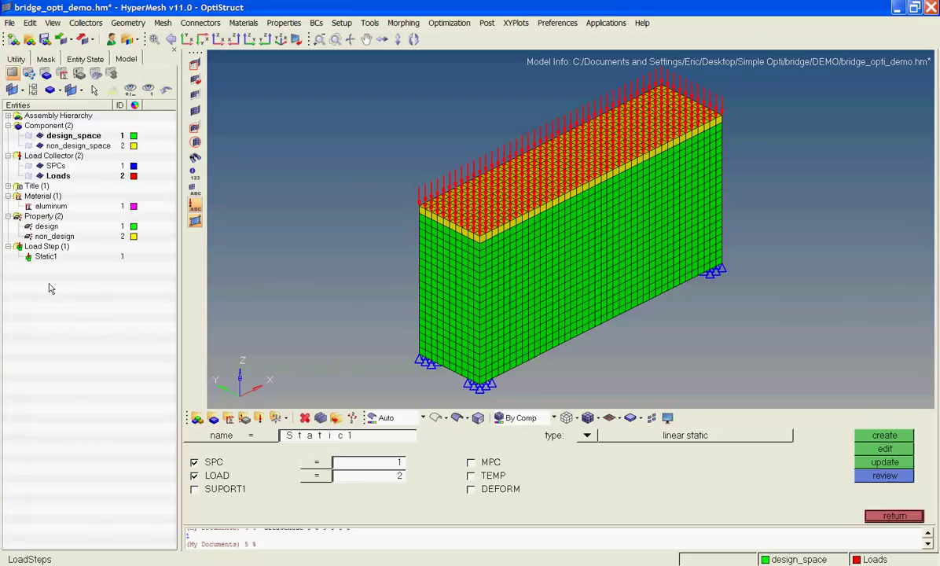
Step: Create a weighted compliance response named w_comp over load step Static1
left_click(894, 517)
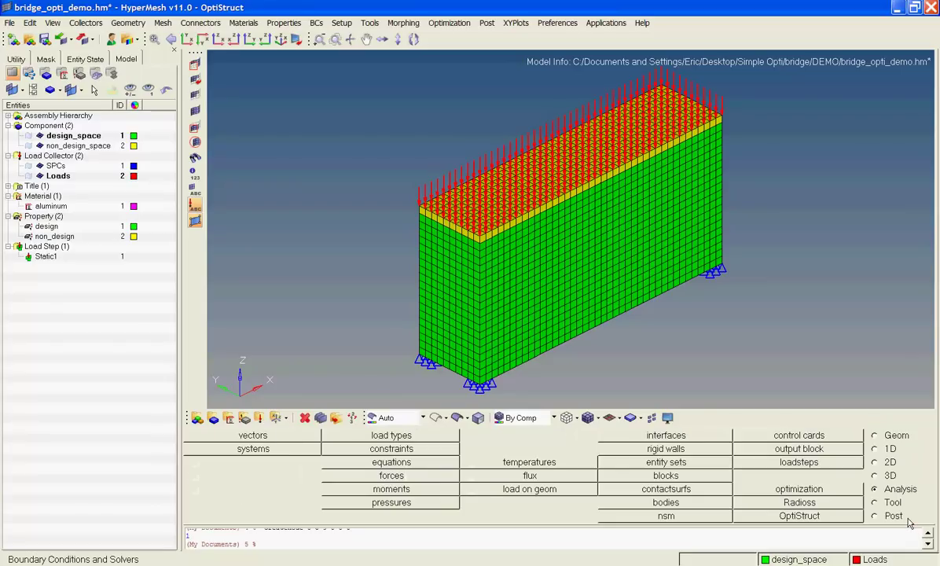
left_click(805, 492)
left_click(559, 436)
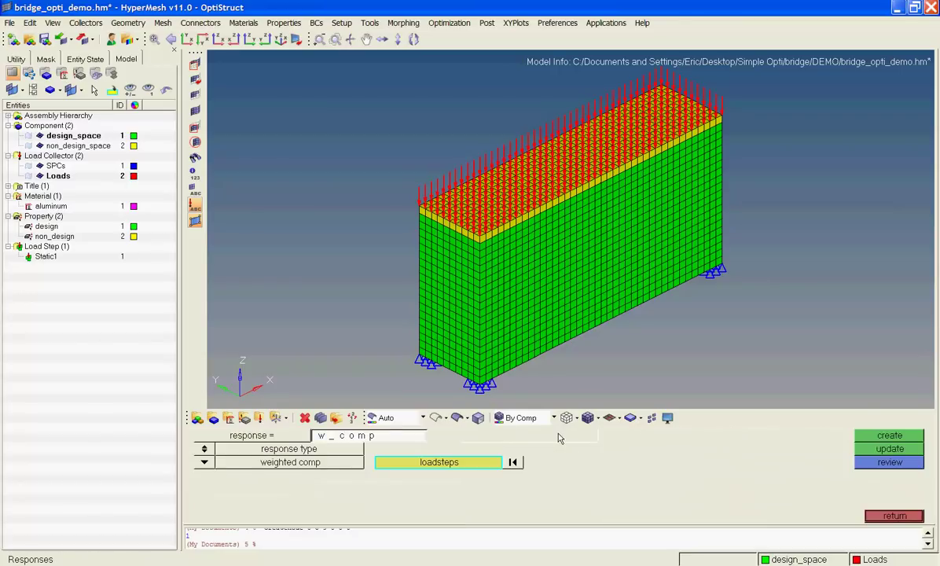
type("w_comp")
left_click(422, 465)
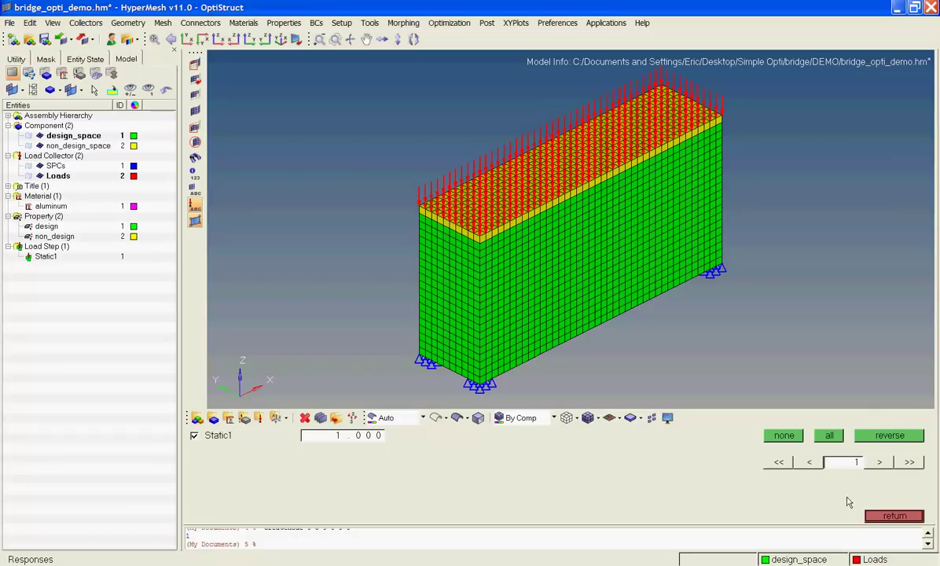
left_click(875, 516)
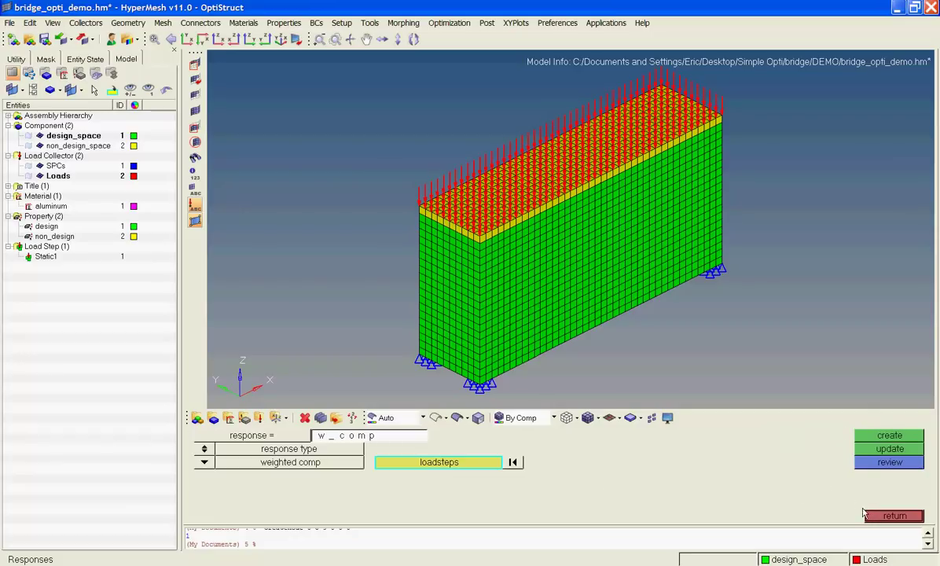
left_click(873, 436)
left_click(8, 267)
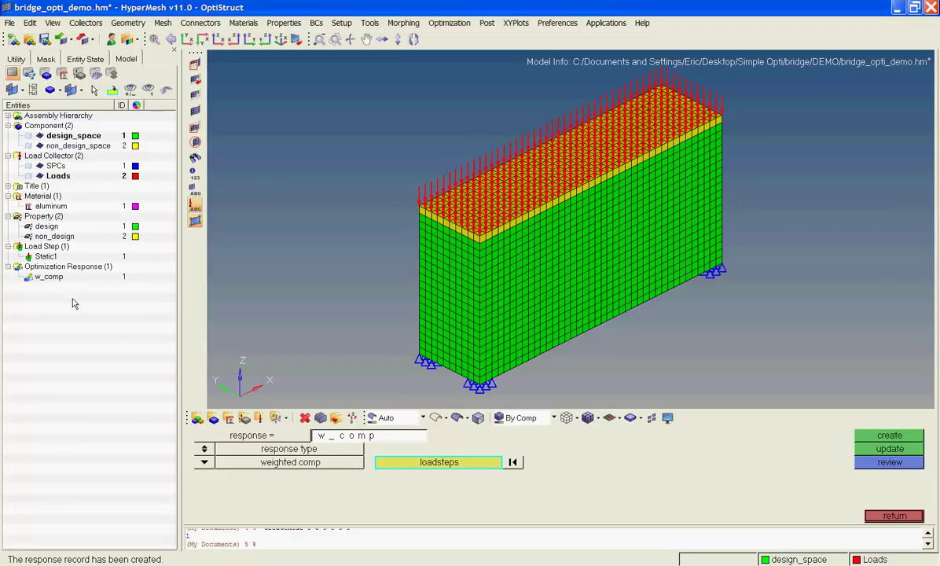
Step: Create a volumefrac response named volume_fraction covering property 1, the design property
left_click(372, 437)
type("v_")
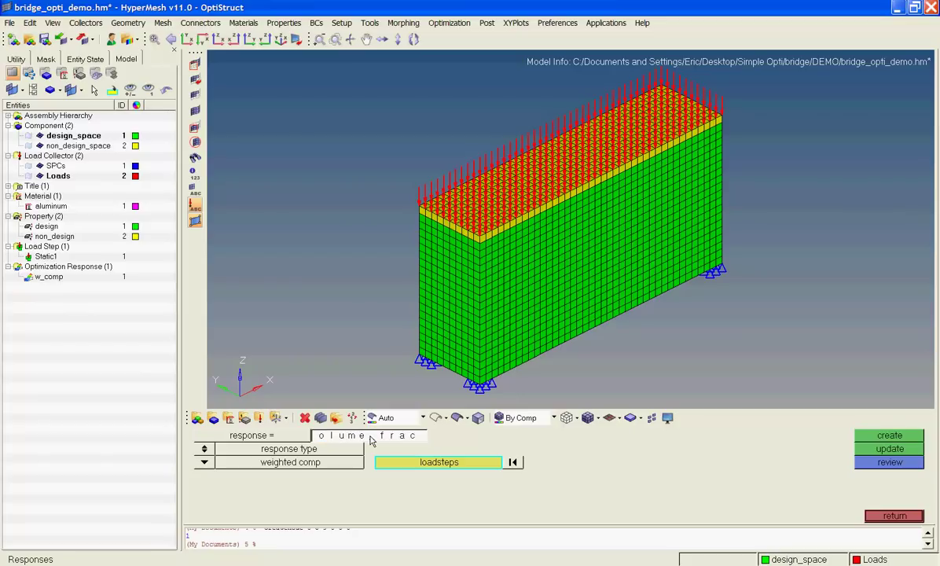
type("tion")
left_click(206, 449)
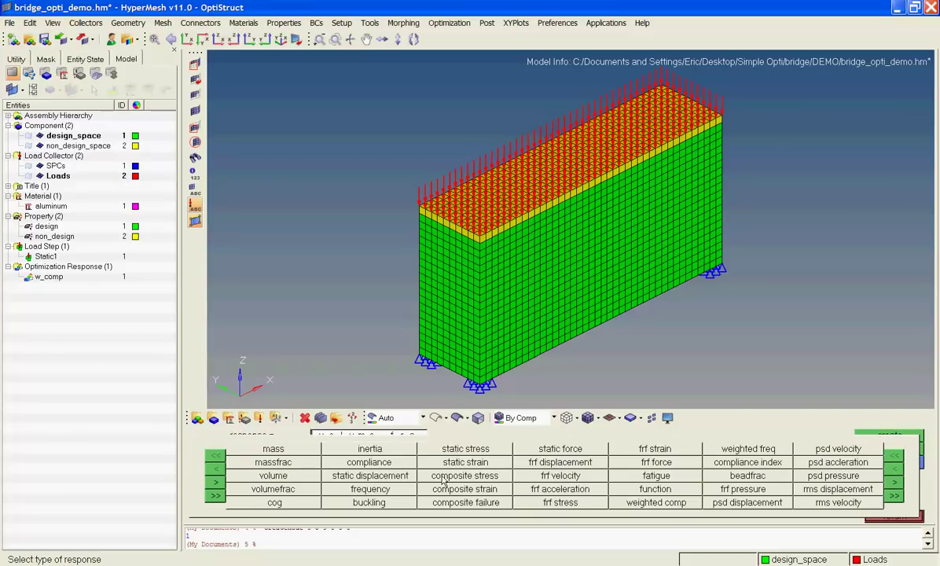
left_click(286, 490)
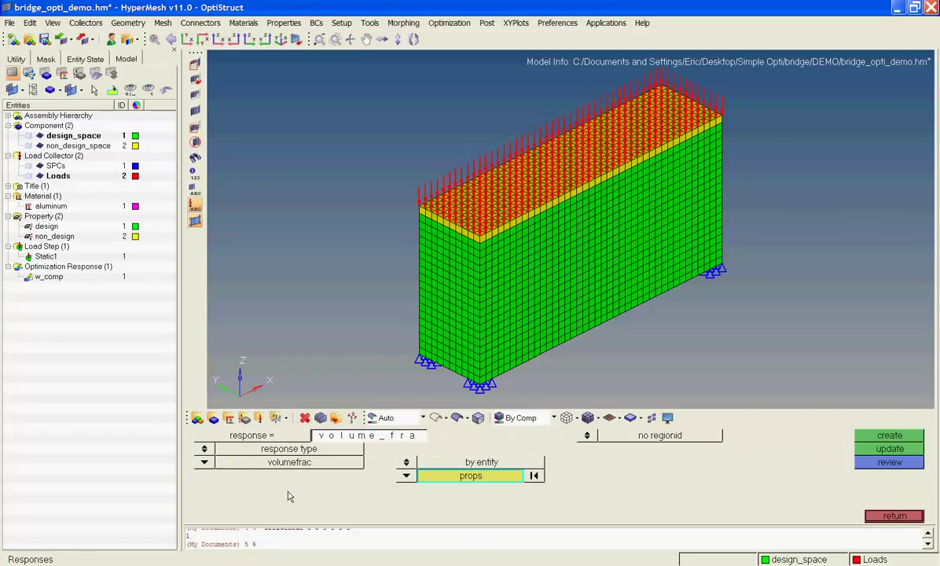
left_click(470, 475)
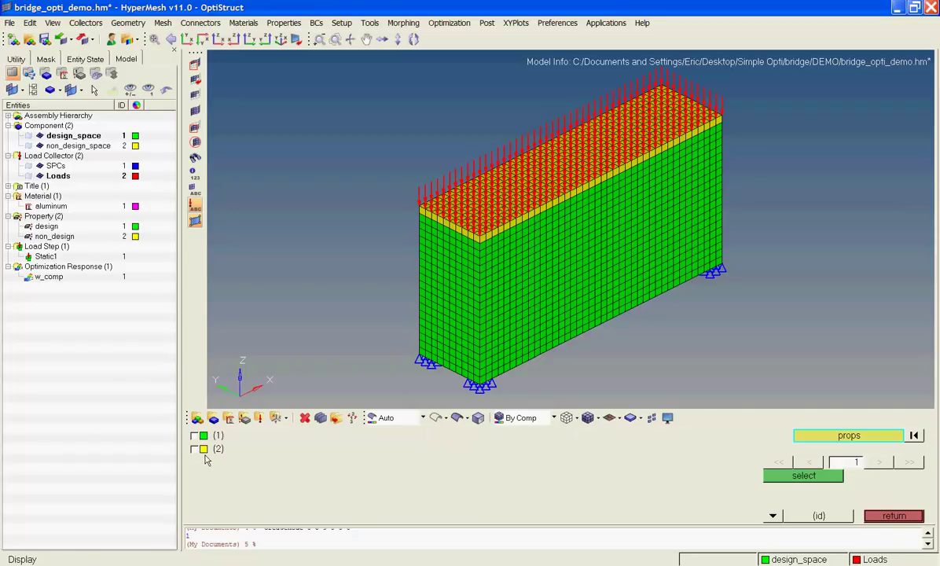
left_click(194, 436)
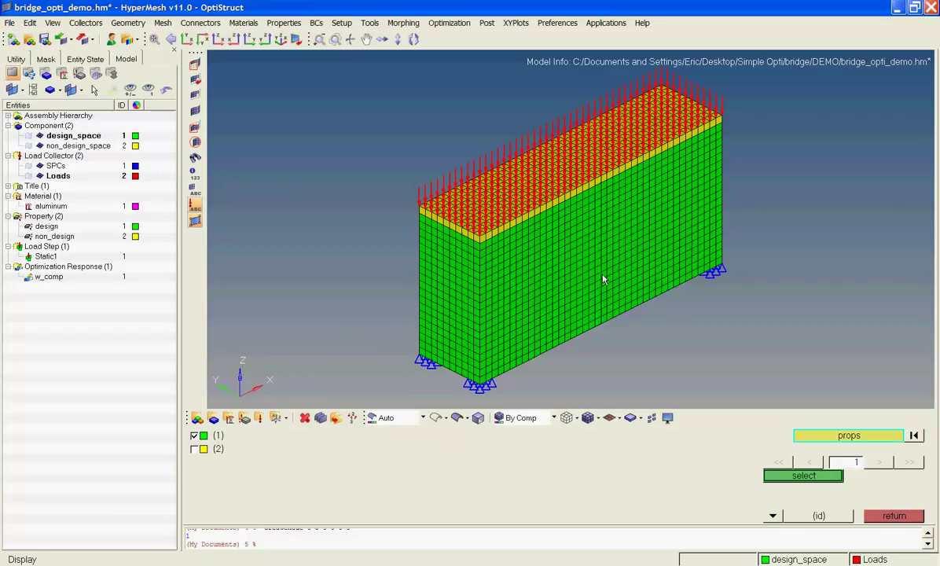
left_click(784, 477)
middle_click(800, 439)
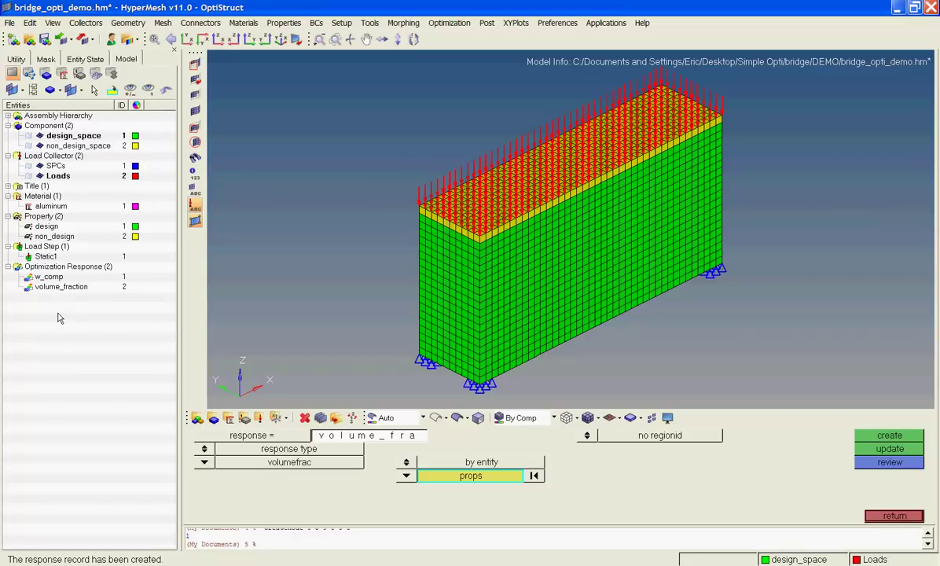
left_click(904, 515)
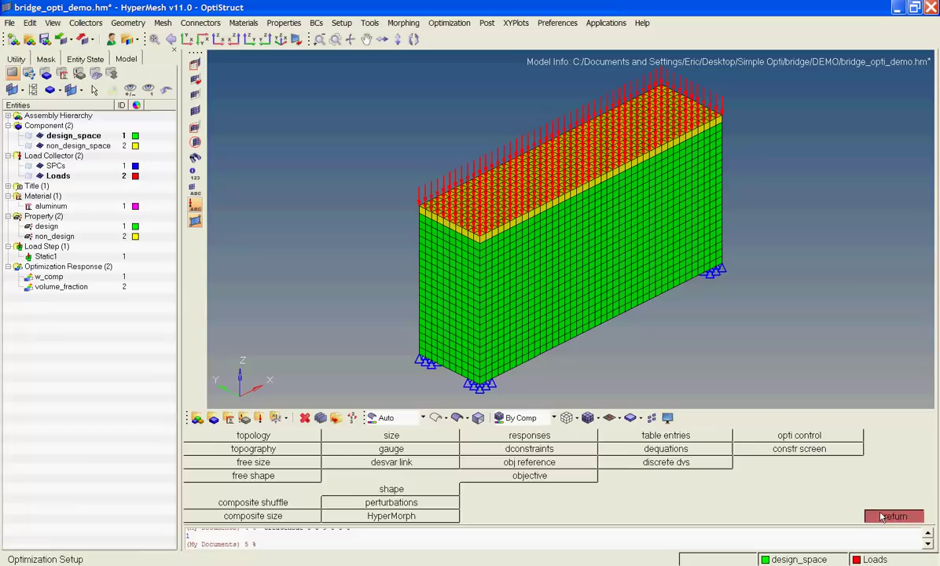
Step: Create constraint volfrac limiting the volume_fraction response to an upper bound of 0.25
left_click(895, 516)
left_click(783, 488)
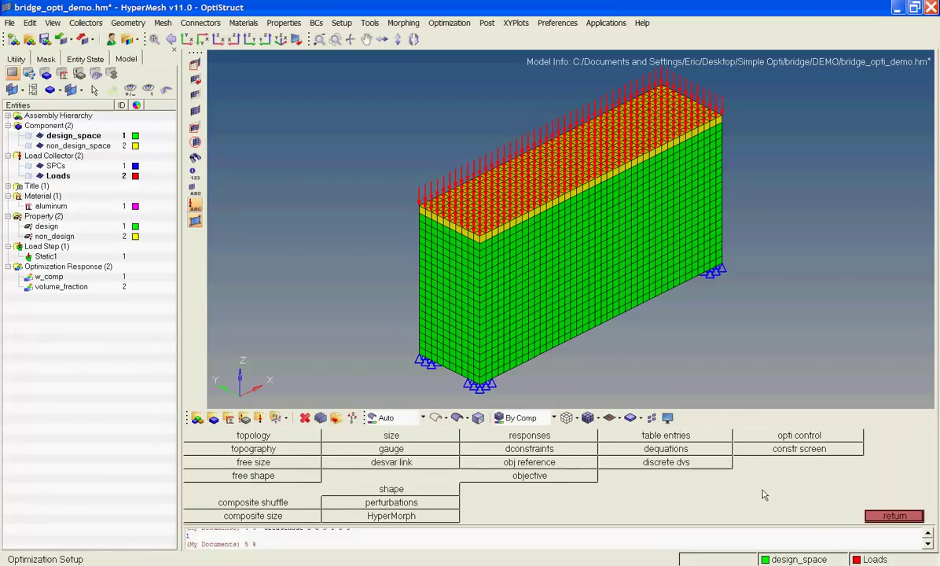
left_click(528, 450)
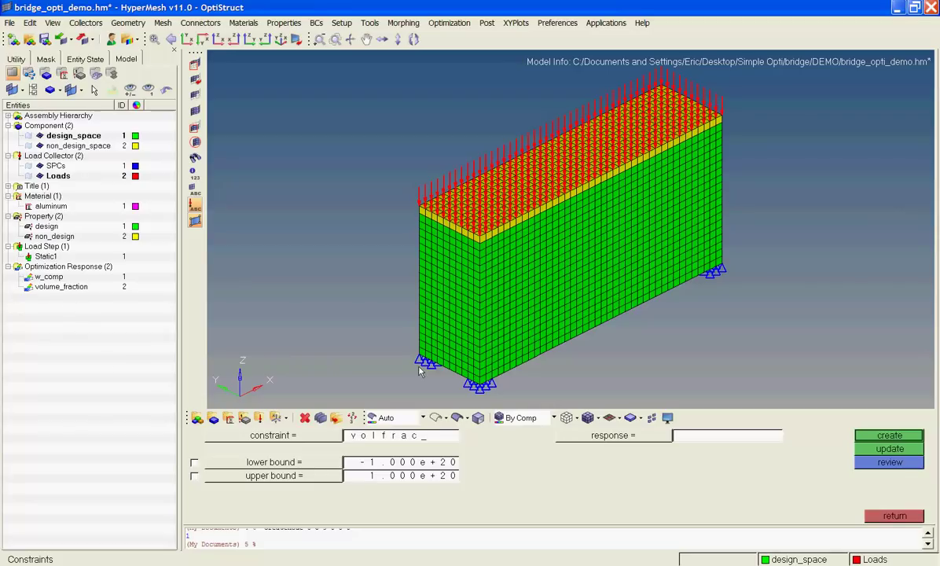
left_click(640, 442)
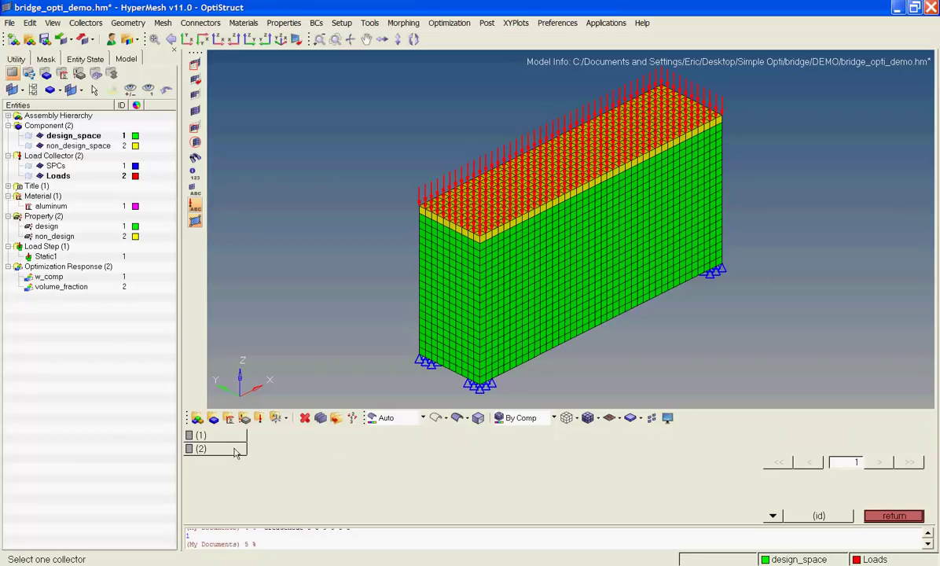
left_click(202, 448)
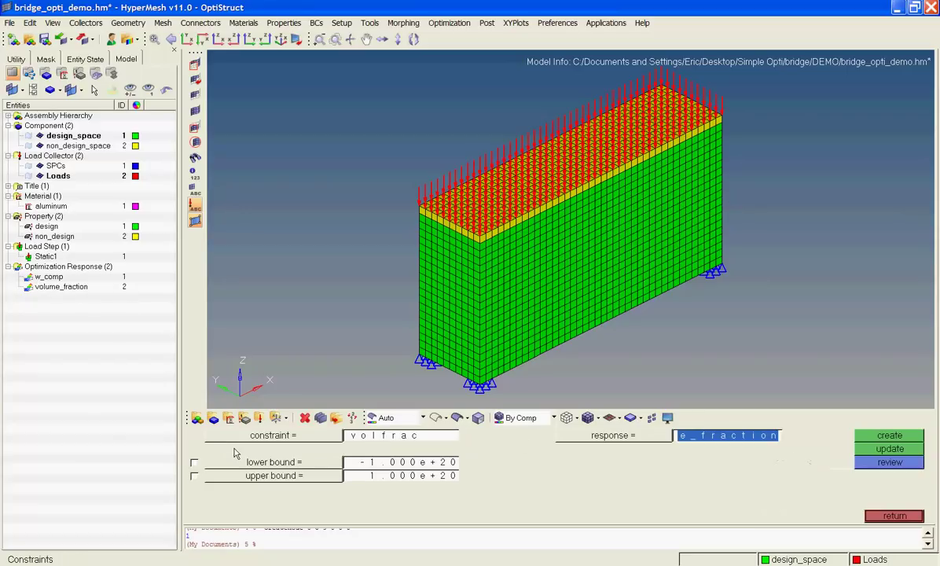
left_click(195, 476)
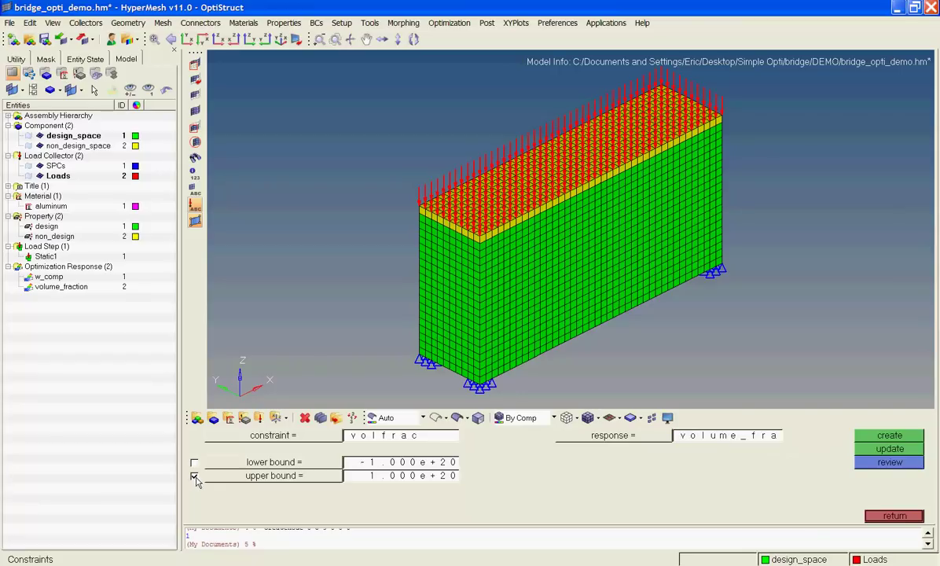
left_click(395, 479)
type(".250")
middle_click(811, 410)
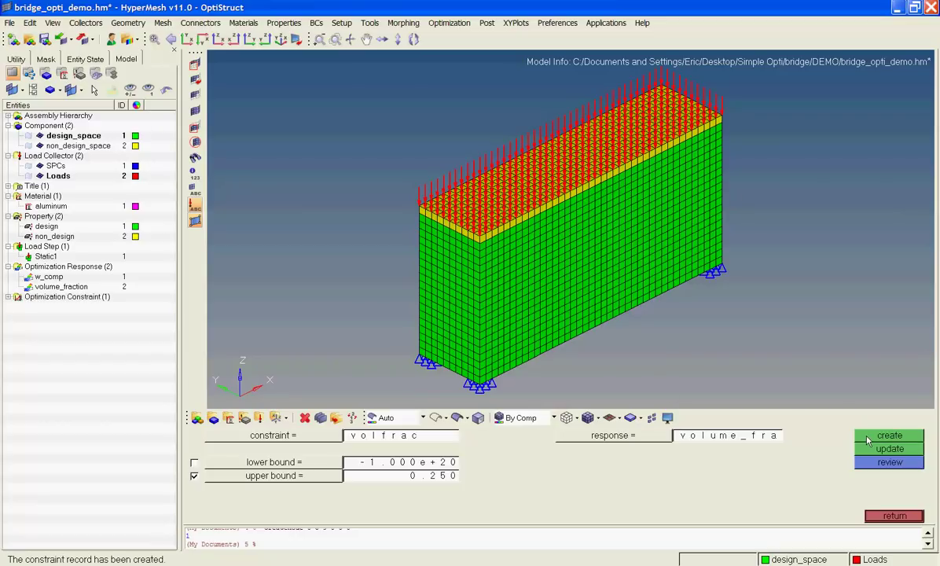
left_click(7, 297)
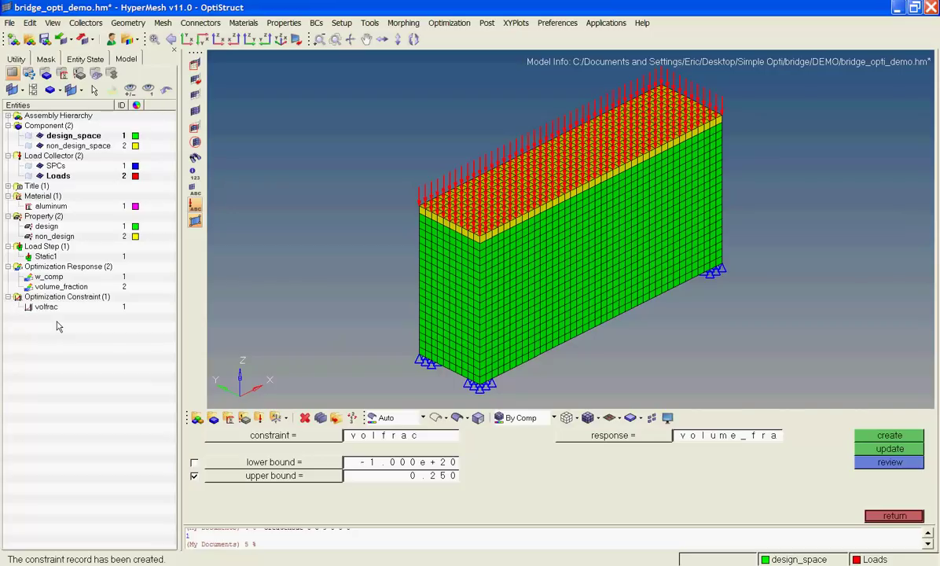
left_click(894, 516)
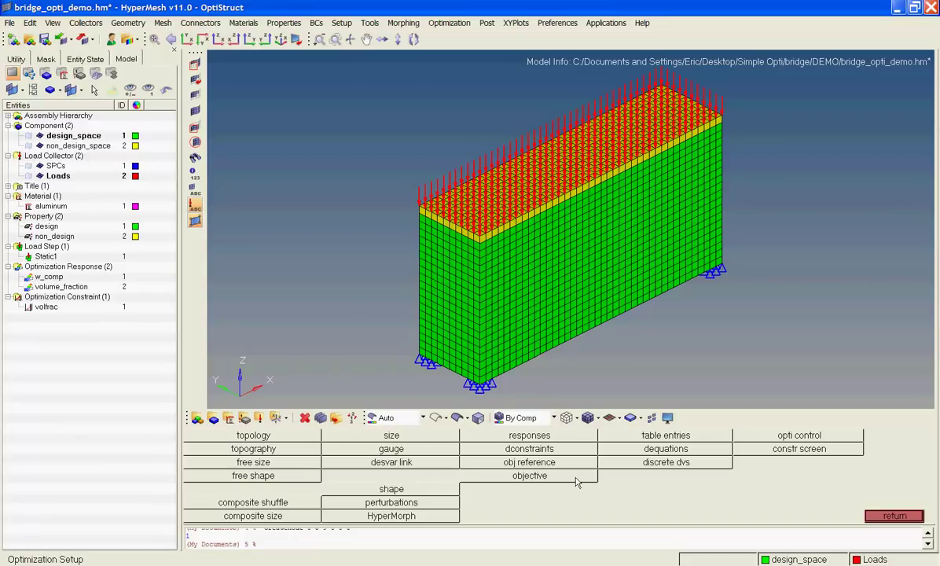
Step: Create a min objective on the w_comp response
left_click(517, 478)
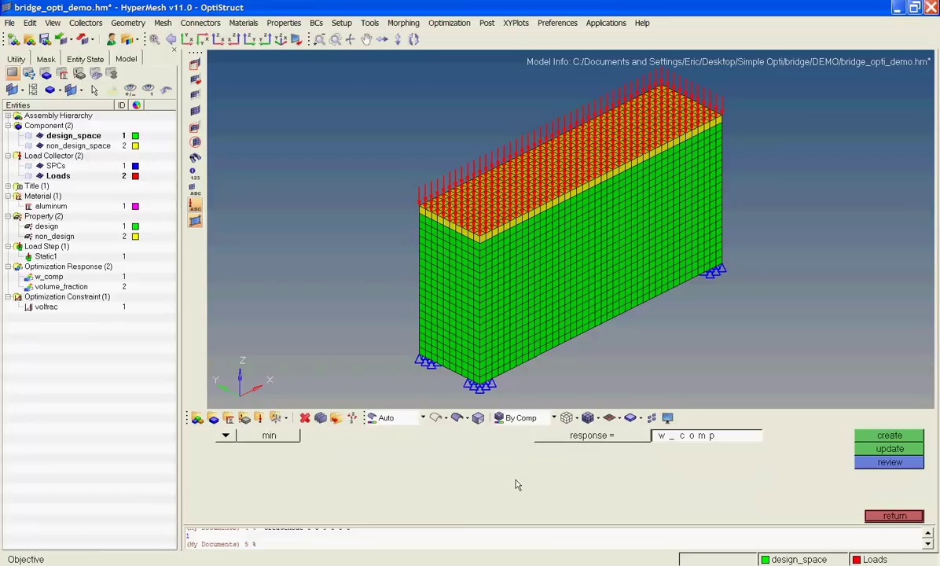
left_click(582, 437)
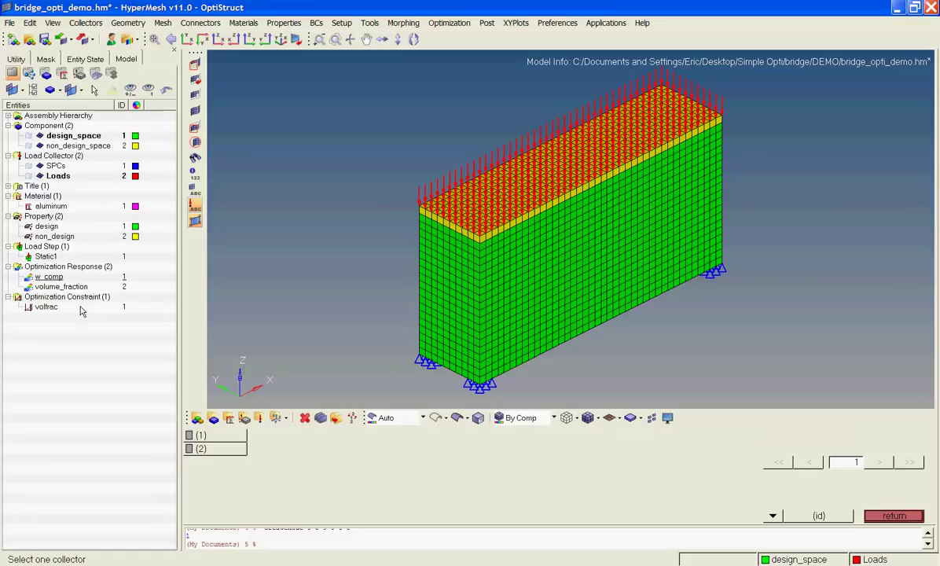
left_click(214, 437)
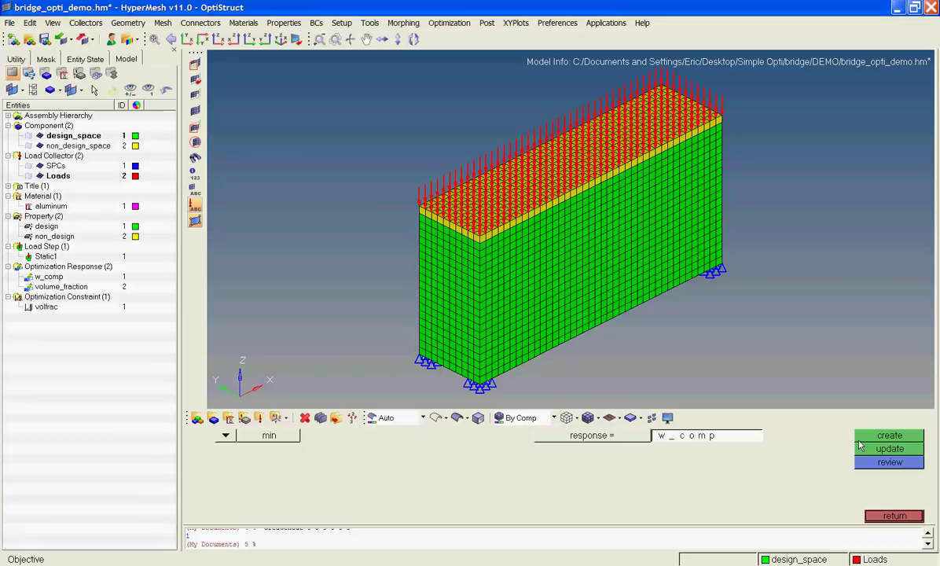
left_click(889, 435)
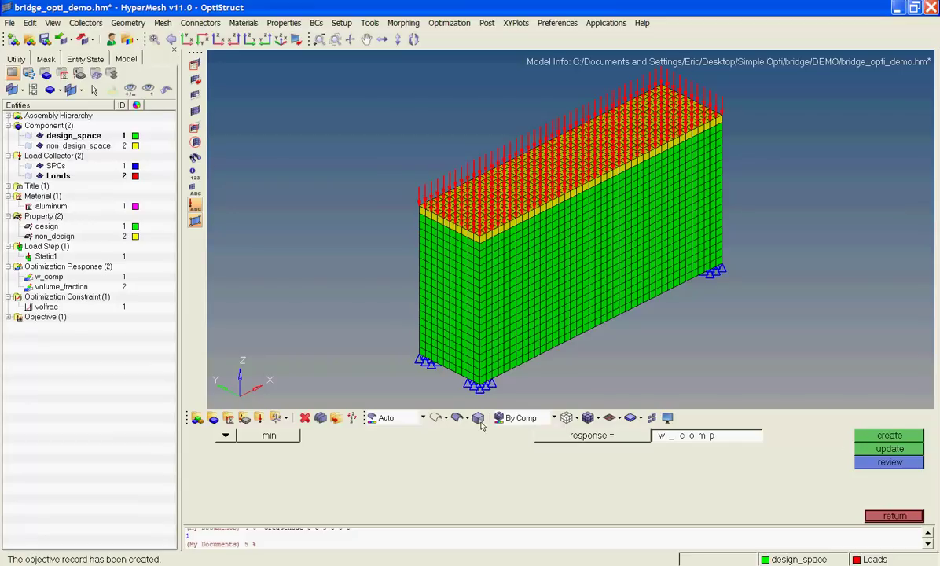
left_click(8, 317)
Step: Create topology design variable topo1 on the design property, then return to the Analysis page
left_click(888, 519)
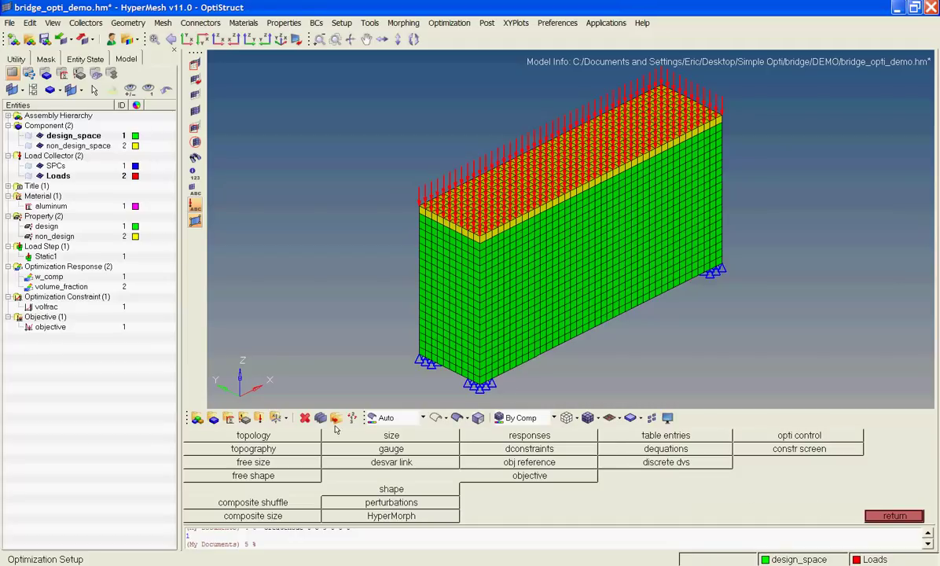
left_click(255, 437)
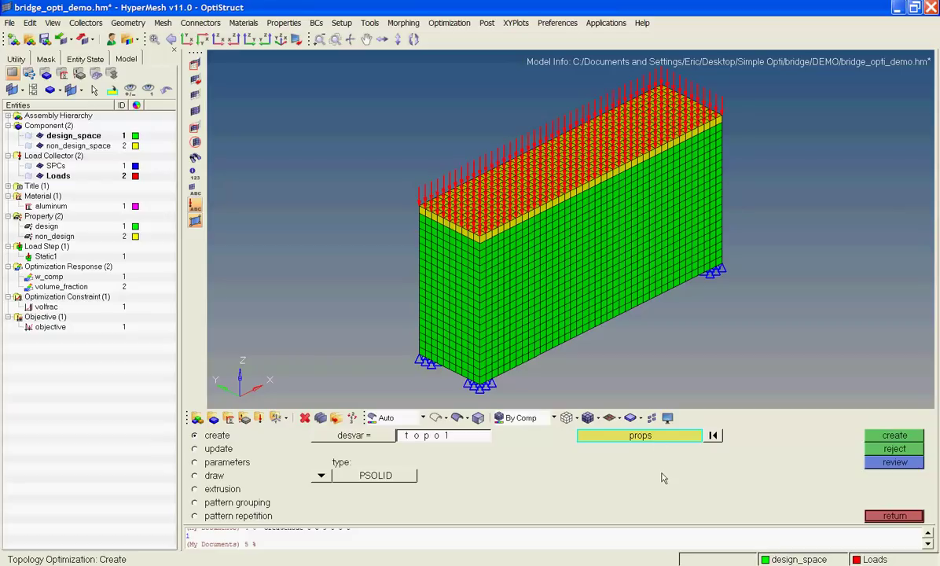
left_click(654, 437)
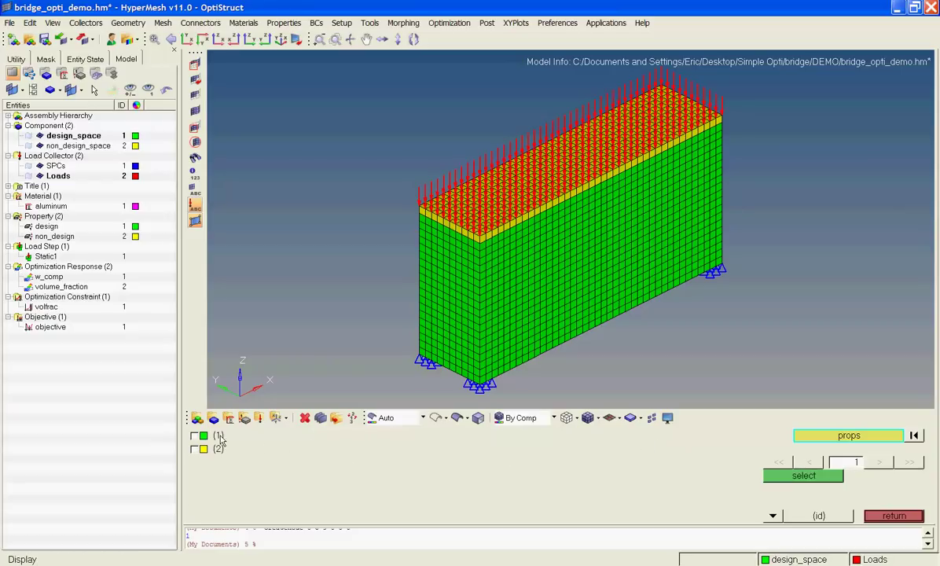
left_click(195, 436)
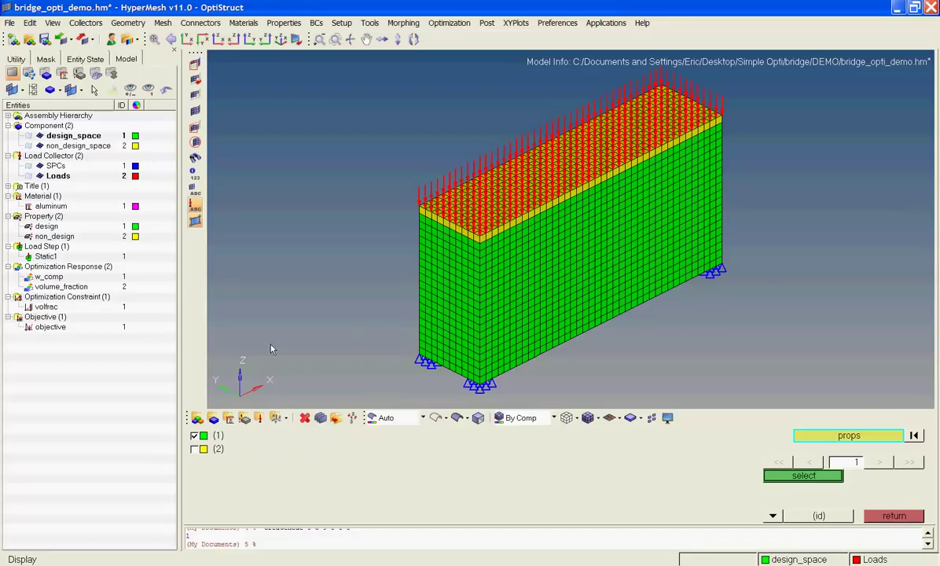
left_click(804, 475)
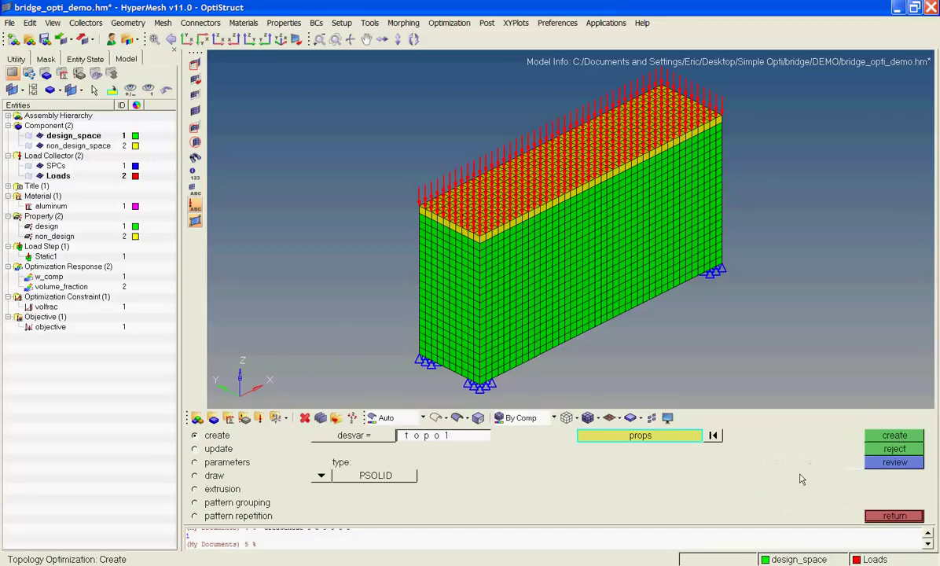
middle_click(816, 415)
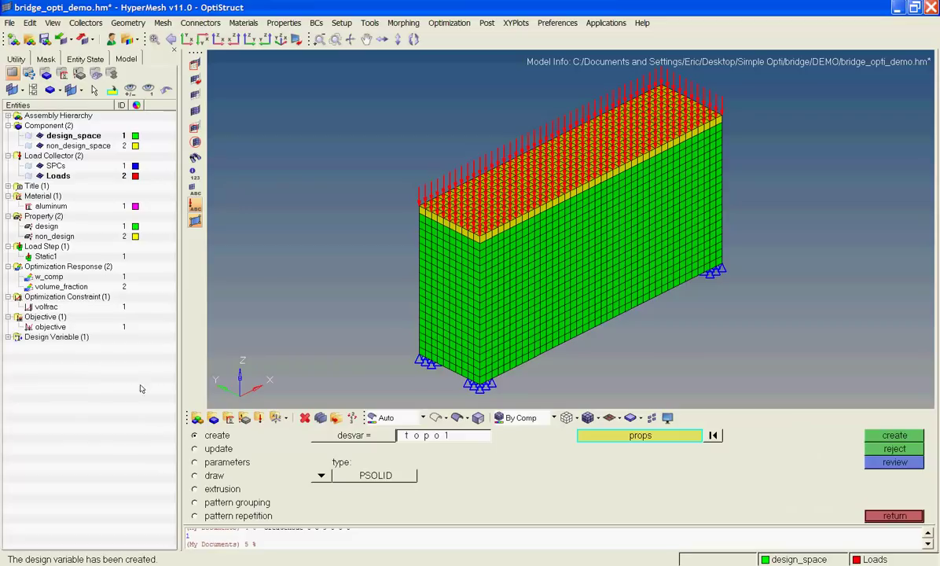
left_click(8, 336)
left_click(894, 516)
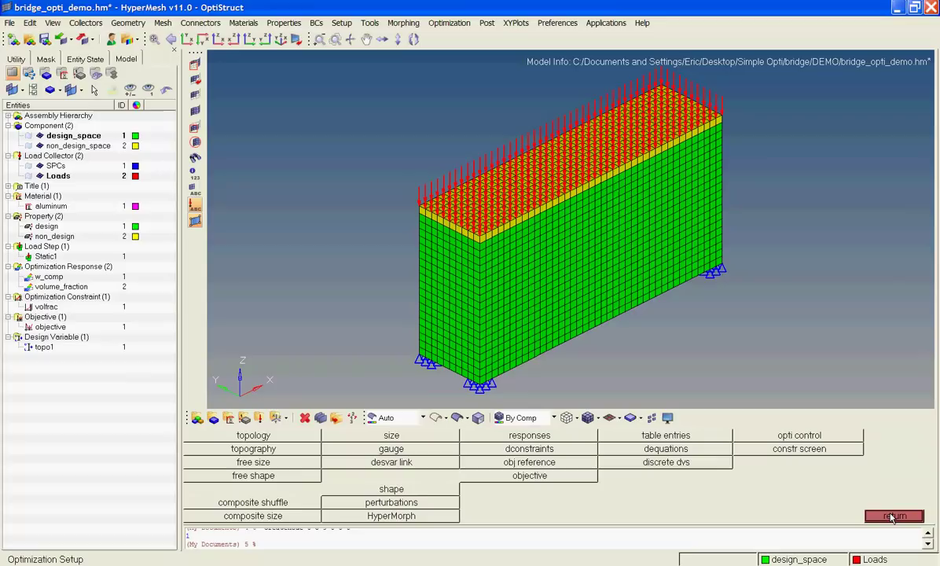
left_click(894, 516)
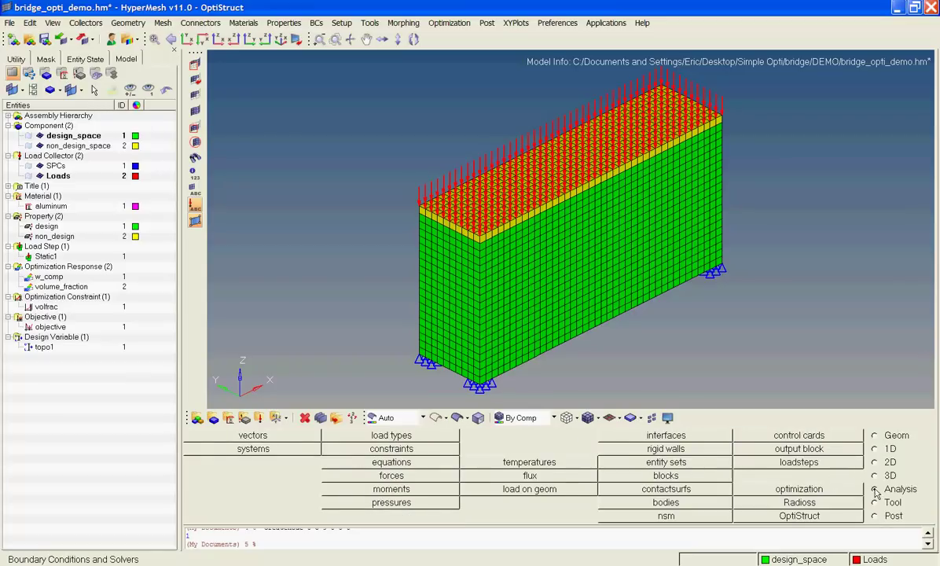
Step: Add a GLOBAL_OUTPUT_REQUEST card requesting DISPLACEMENT and ESE output in H3D format
left_click(823, 438)
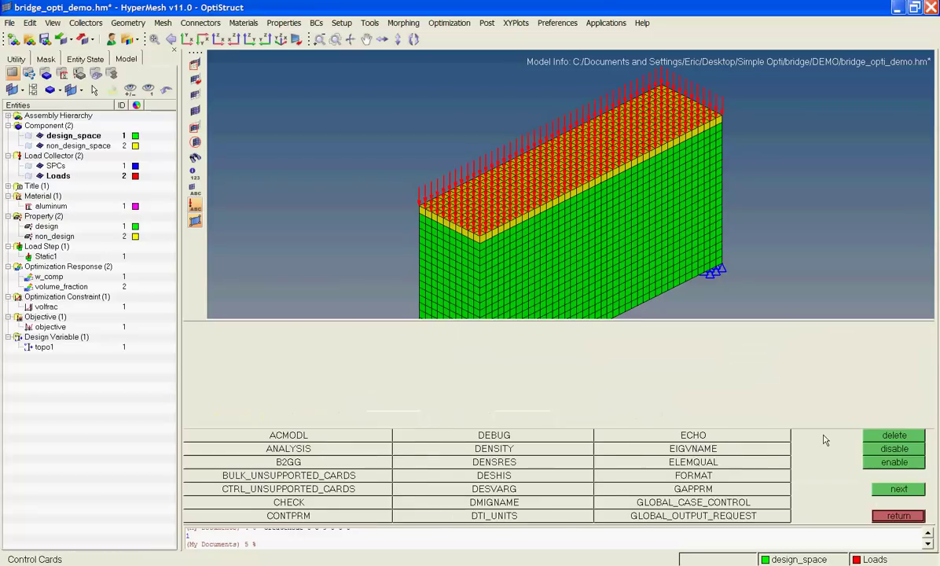
left_click(735, 515)
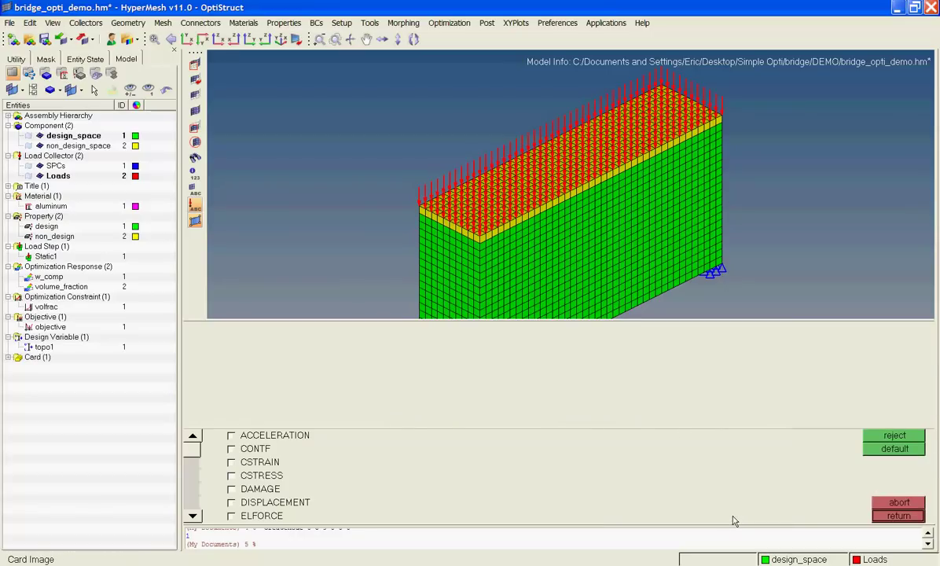
left_click(231, 503)
scroll(231, 508, "down", 4)
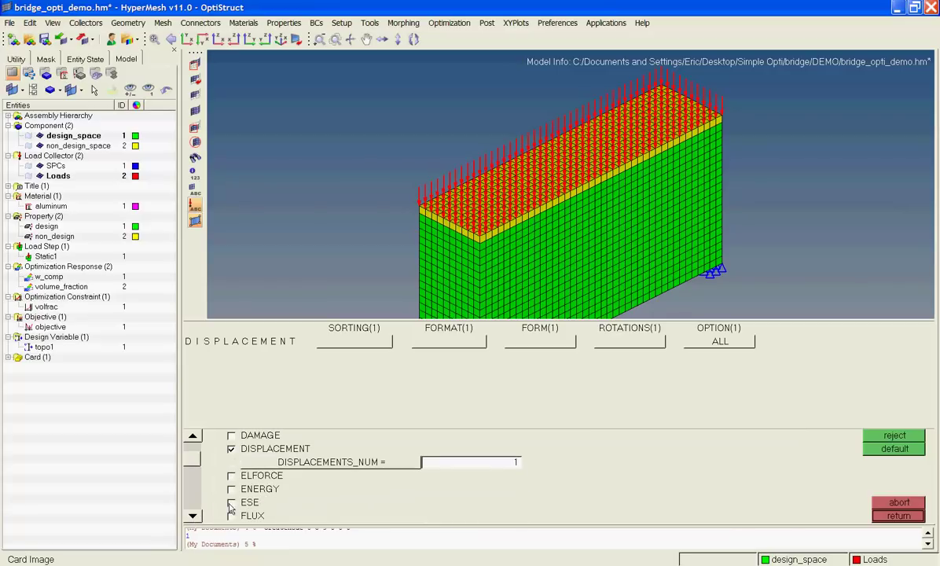
left_click(231, 503)
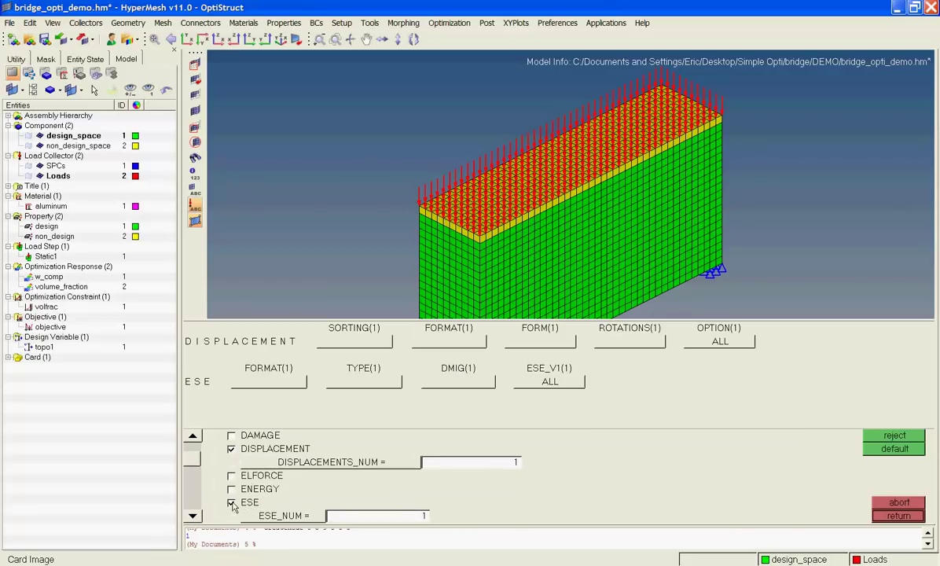
left_click(405, 336)
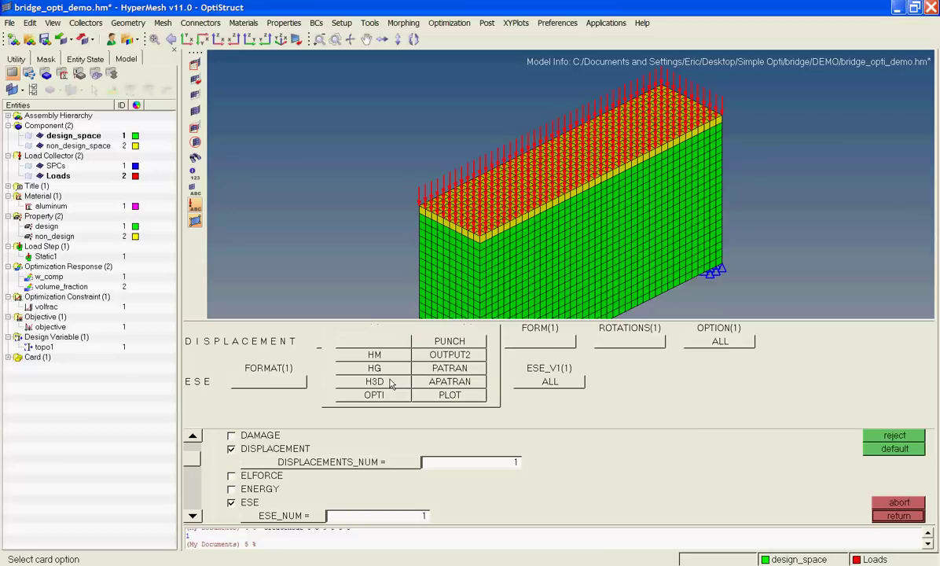
left_click(391, 383)
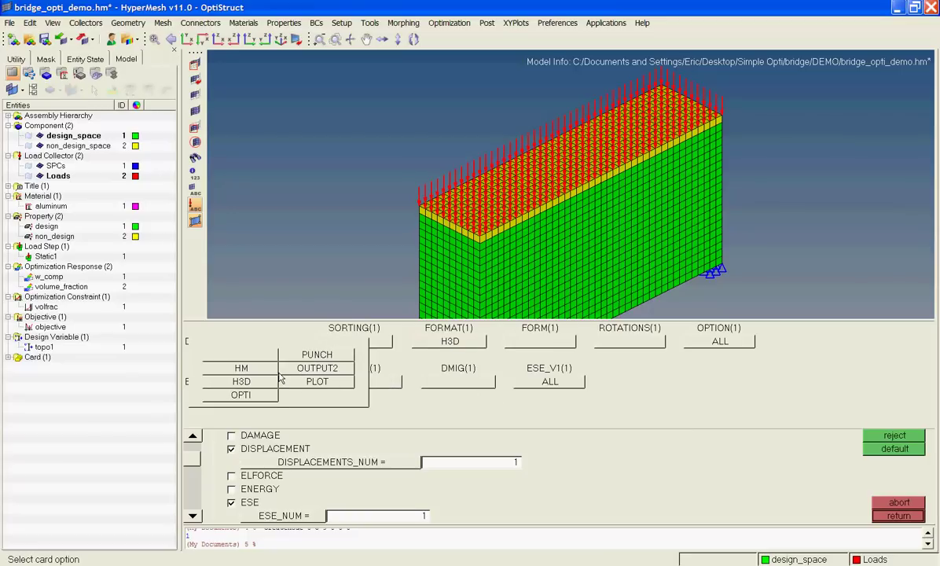
left_click(287, 383)
left_click(273, 383)
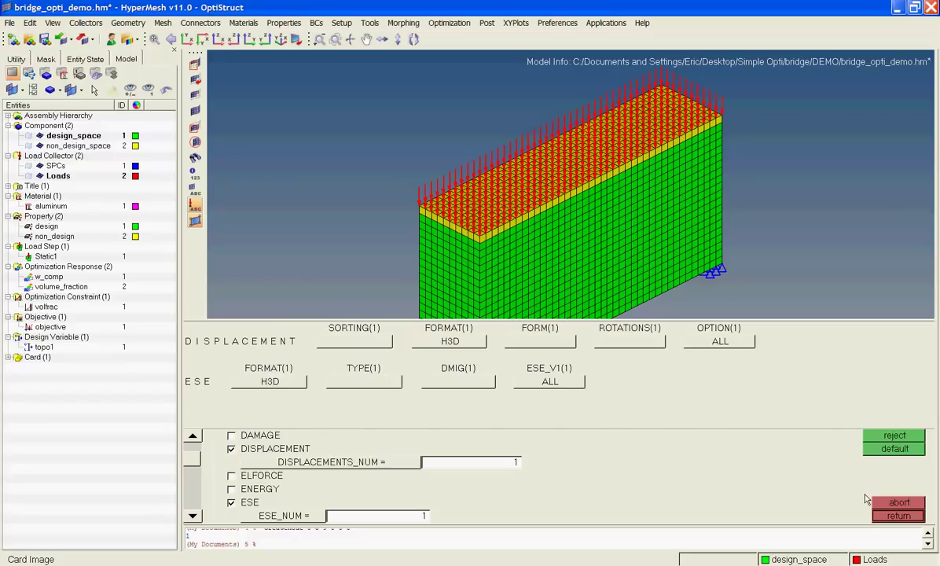
left_click(890, 517)
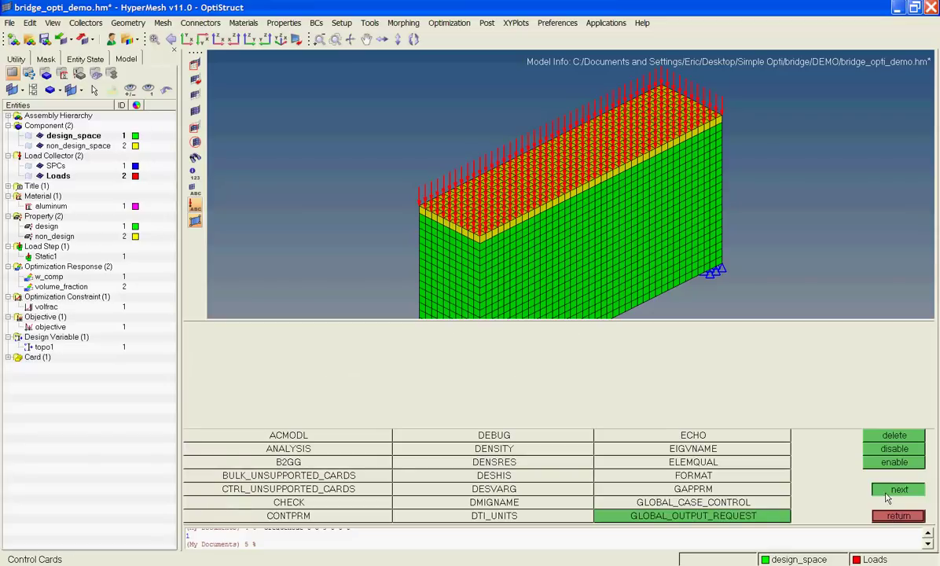
Step: Add a SCREEN control card sending solver output to the screen
left_click(889, 492)
left_click(887, 491)
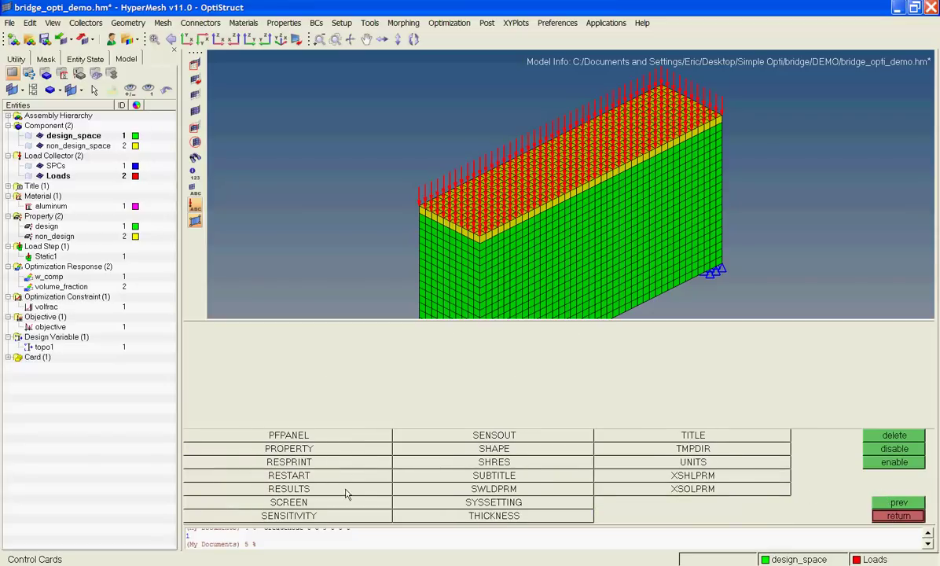
left_click(264, 503)
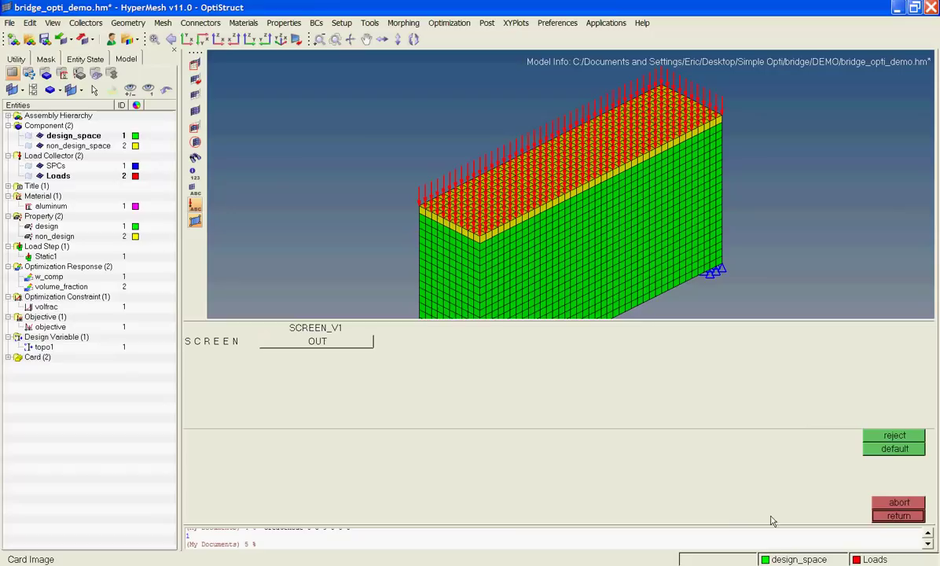
left_click(890, 519)
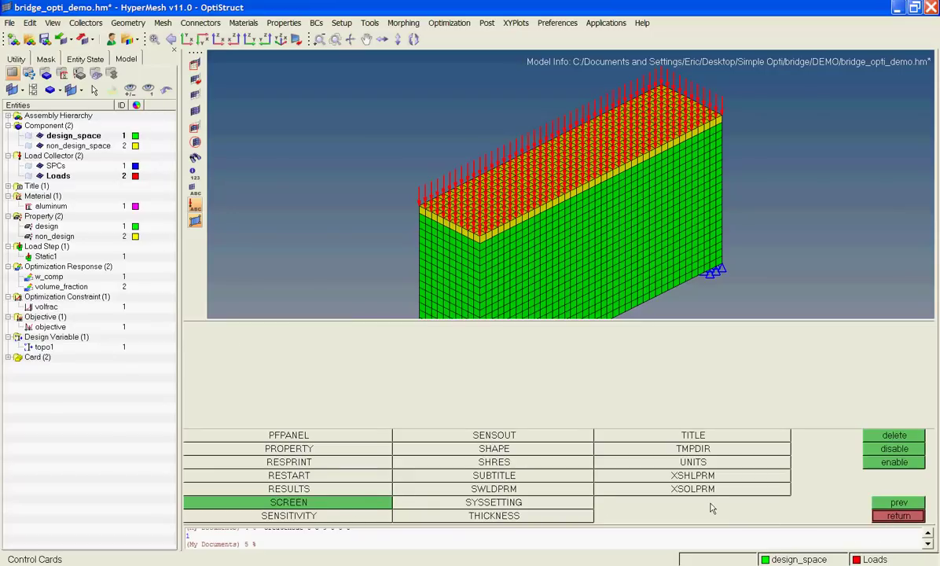
left_click(894, 516)
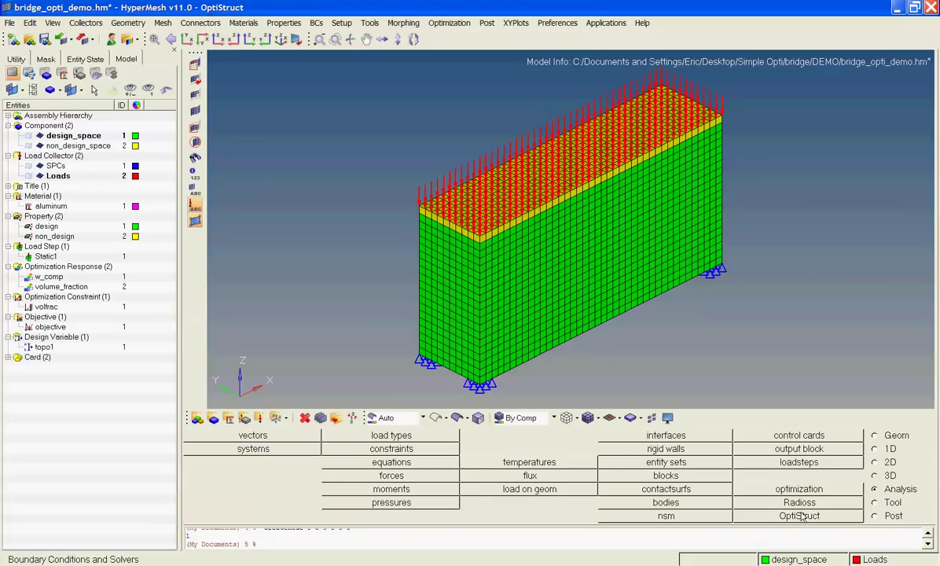
Step: Save the OptiStruct input file as bridge_opti_demo in the results folder
left_click(8, 357)
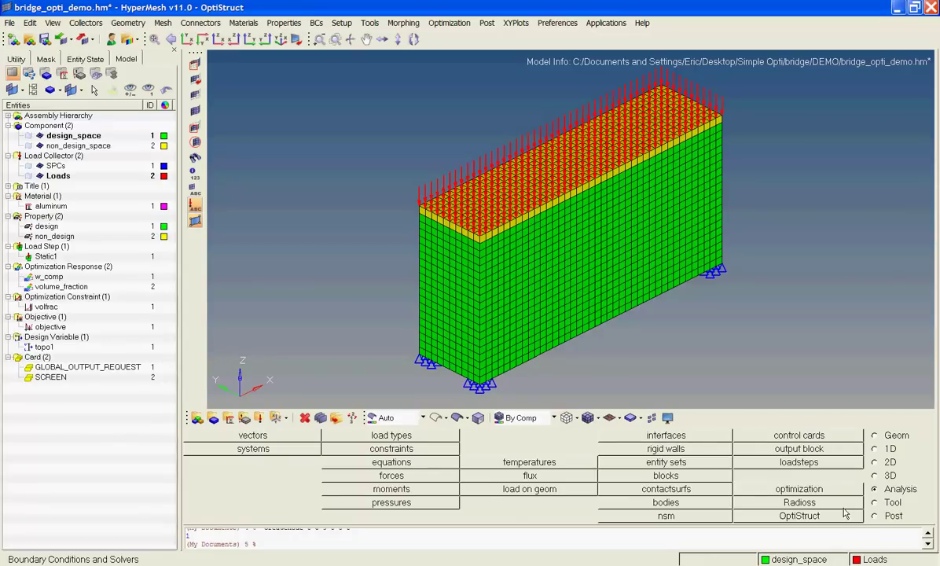
left_click(799, 517)
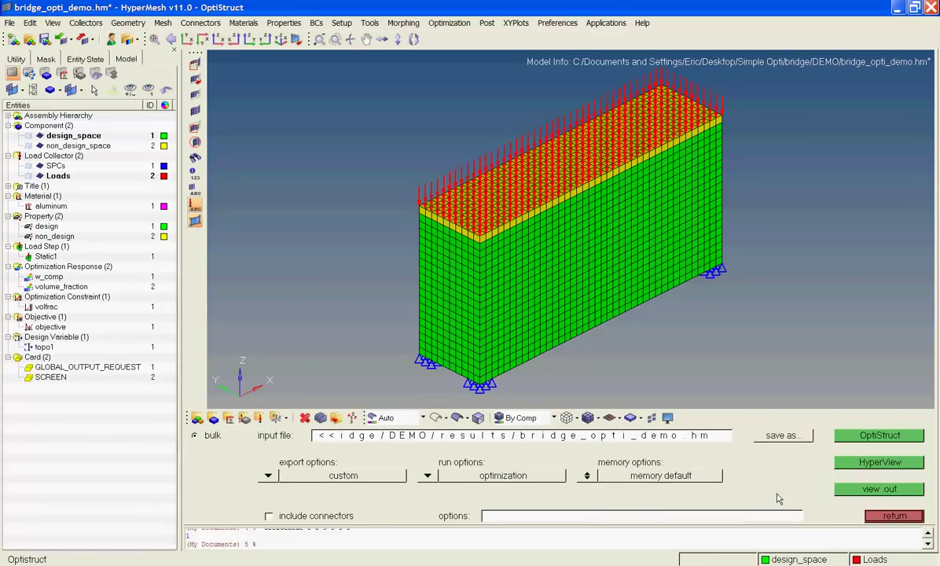
left_click(767, 438)
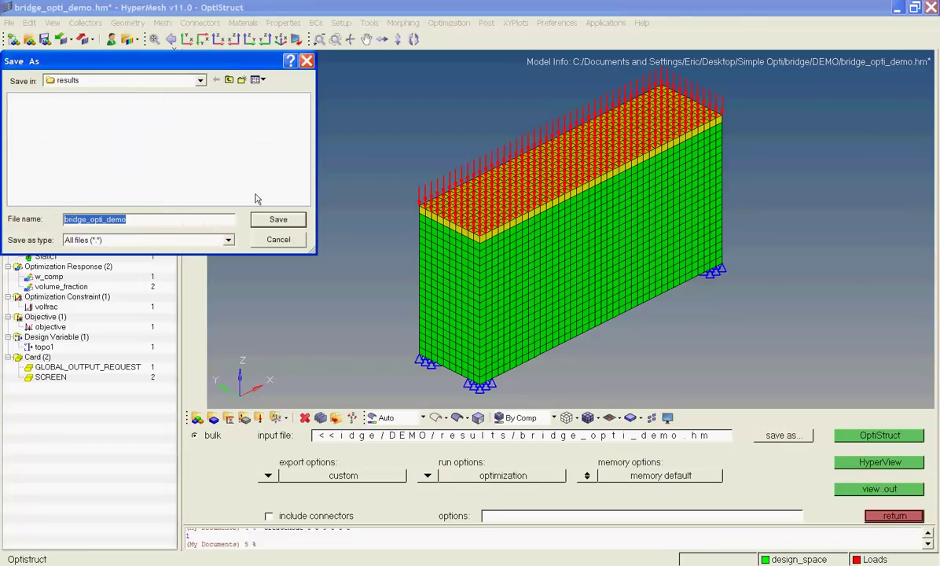
left_click(275, 220)
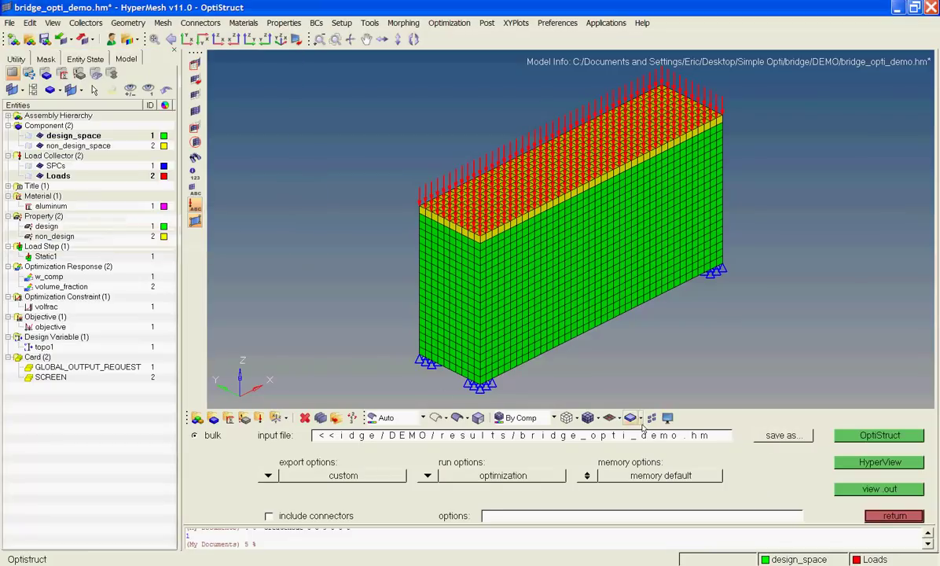
Step: Run an OptiStruct check-only job and close the solver console
left_click(427, 476)
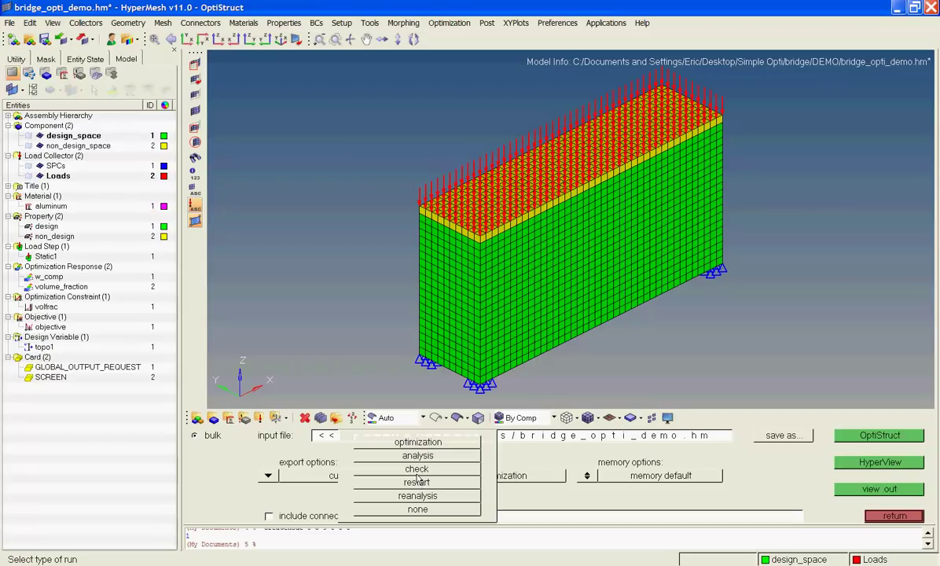
left_click(417, 469)
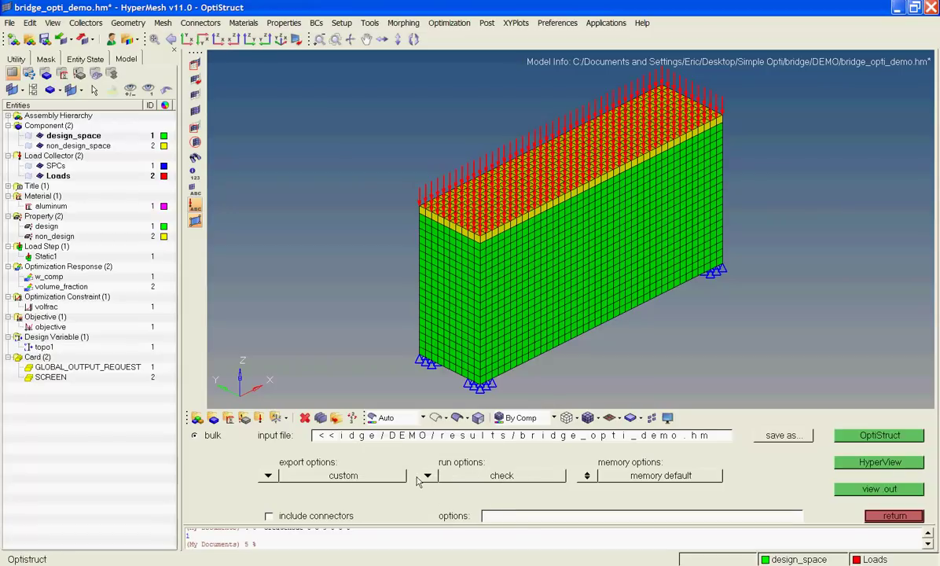
left_click(846, 440)
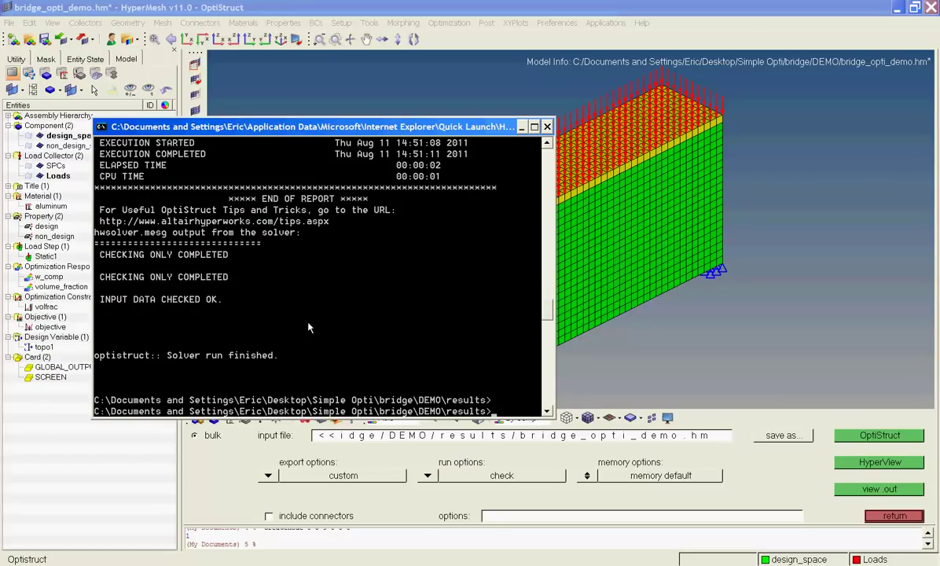
left_click(548, 127)
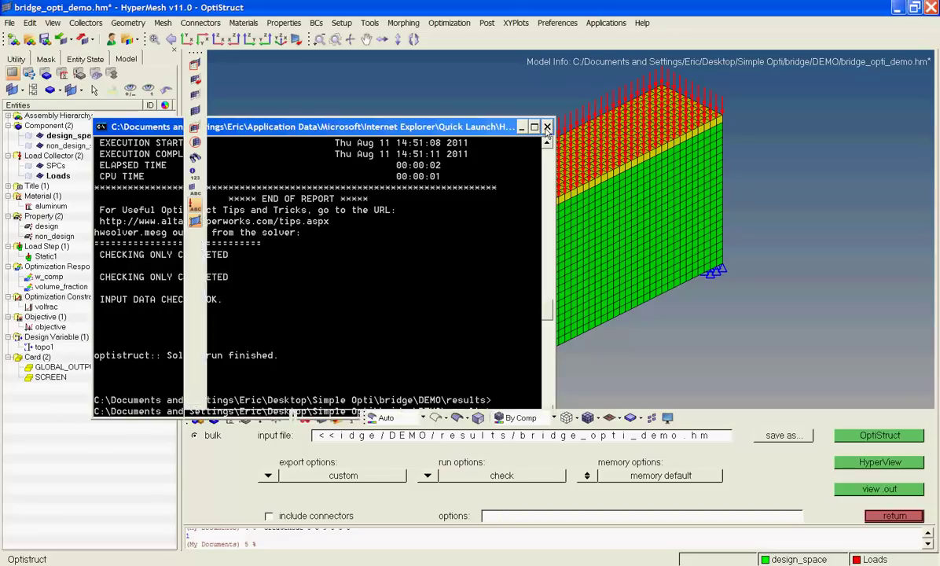
Step: Switch the run type to optimization and start the OptiStruct topology run, watching the solver console
left_click(429, 476)
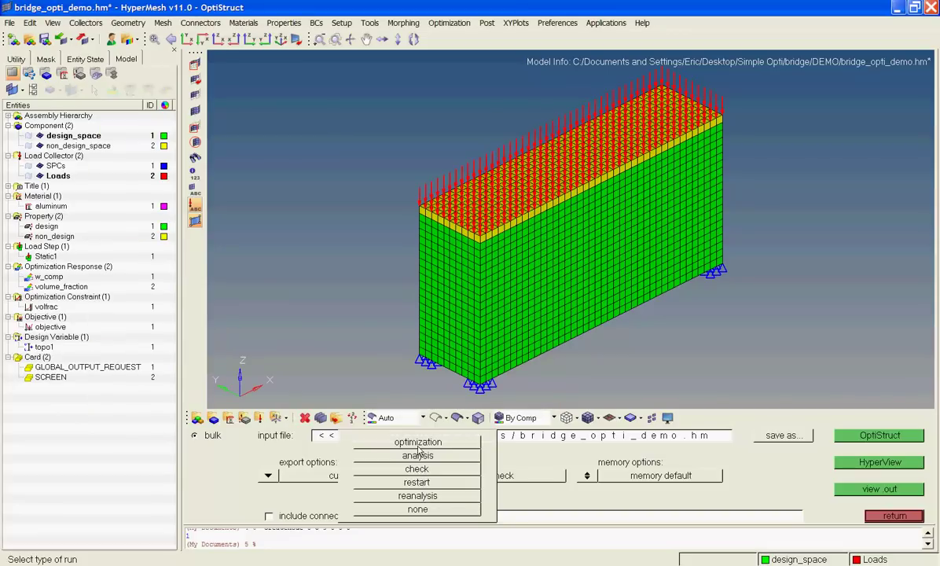
left_click(418, 444)
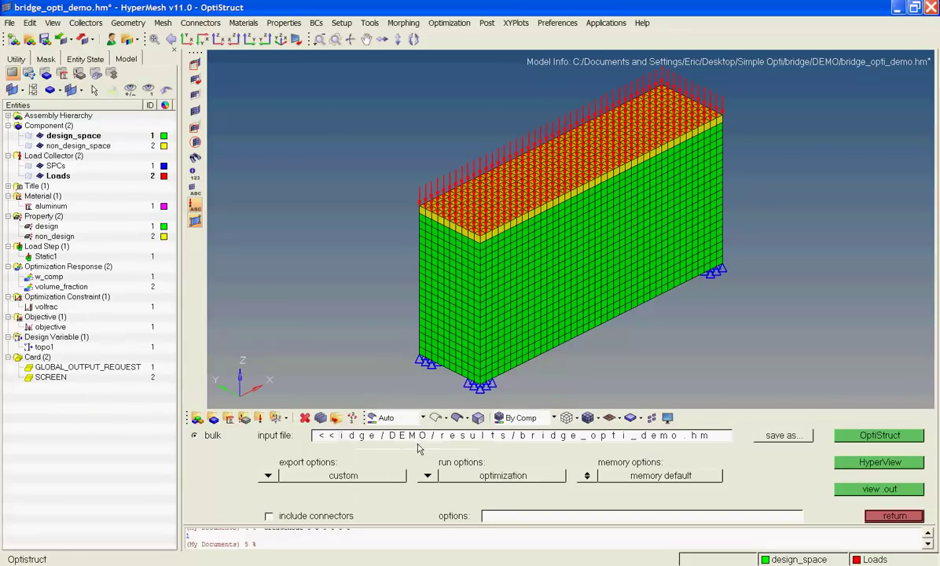
left_click(851, 438)
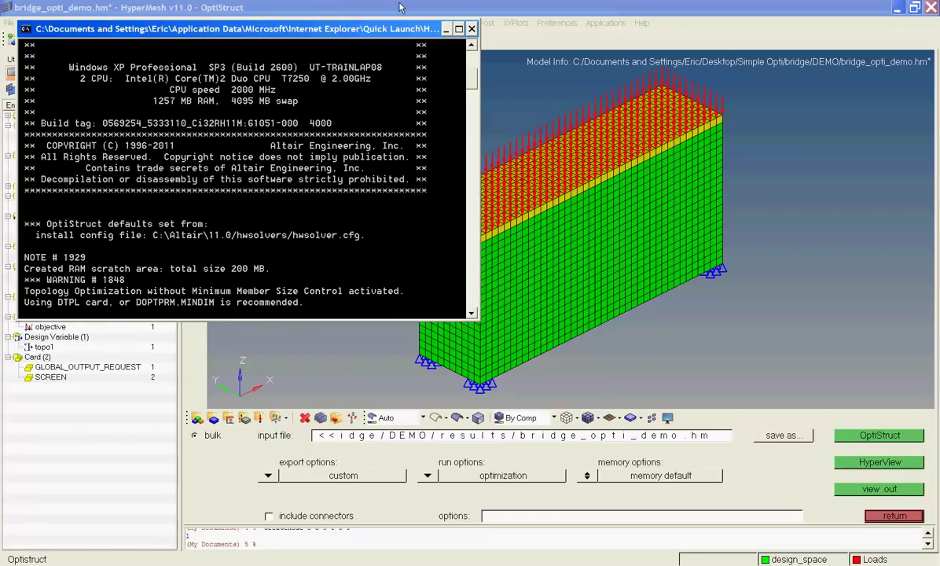
left_click_drag(400, 28, 472, 59)
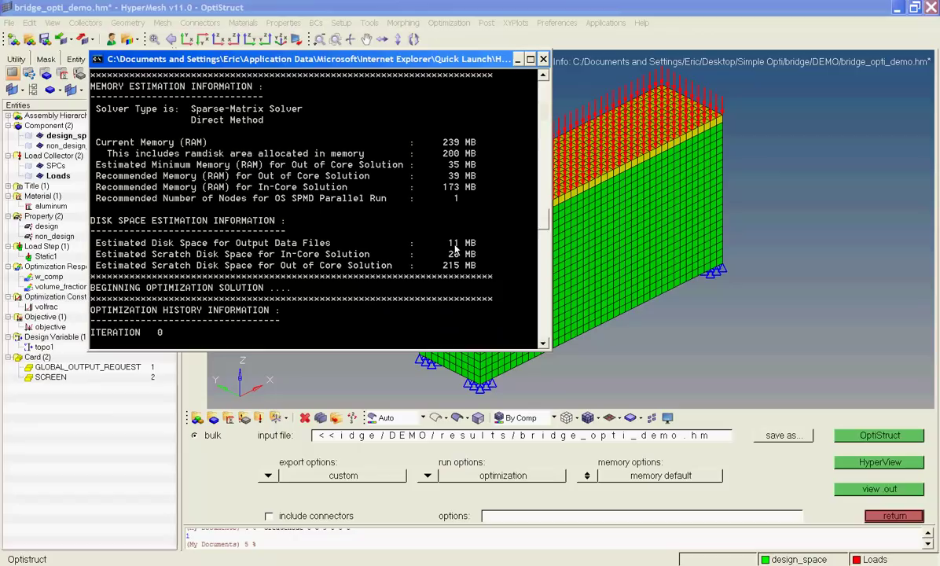